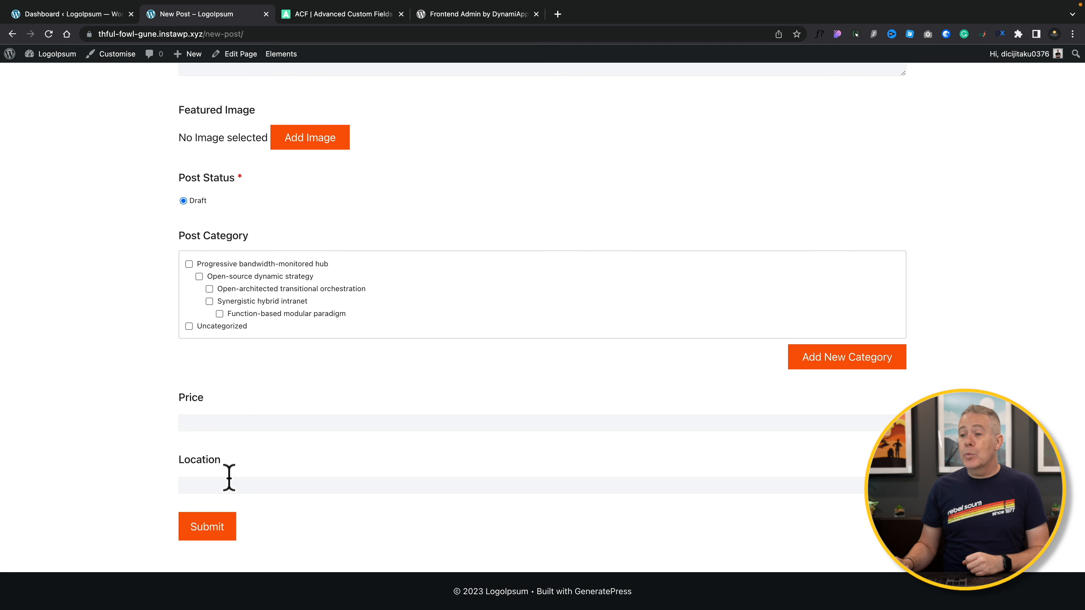
# Open the site's Edit Post page, load the Test With Category post into the form and review its populated fields.
pyautogui.scroll(10, 346, 358)
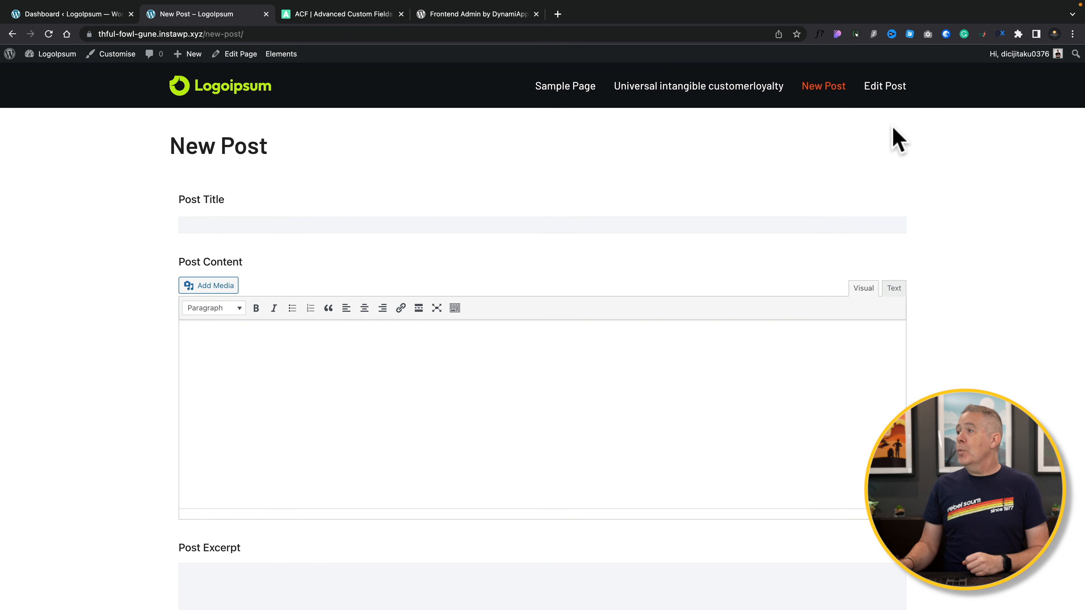
pyautogui.click(884, 89)
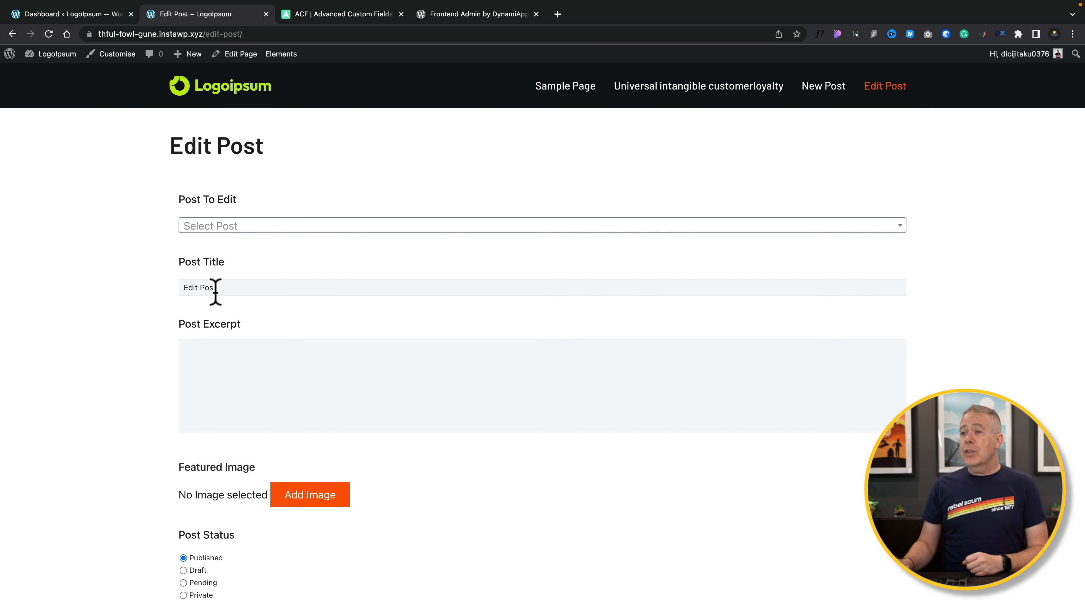
pyautogui.click(282, 233)
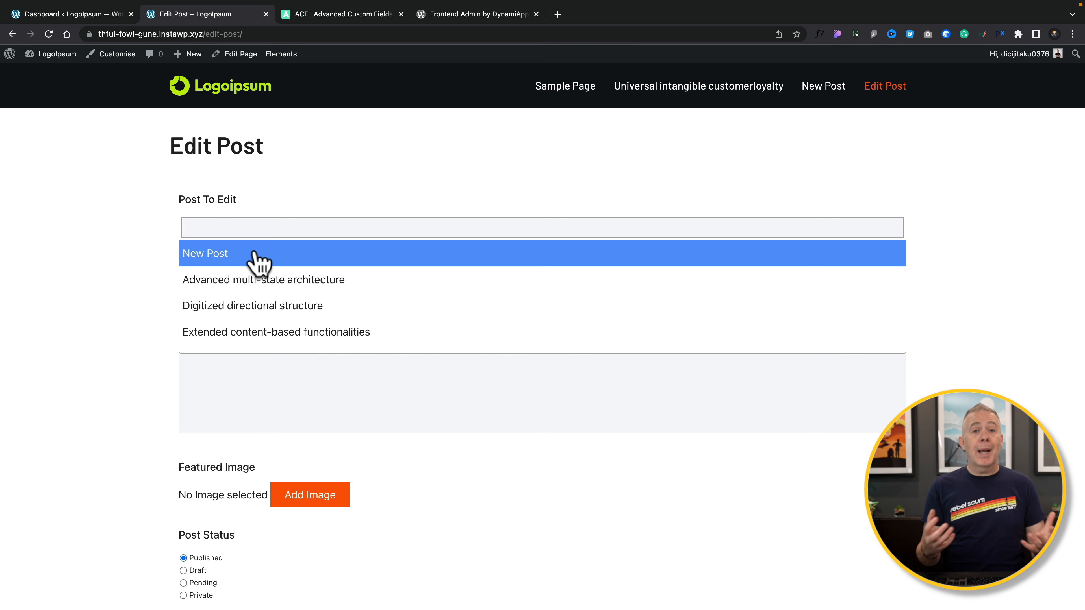
pyautogui.scroll(-5, 375, 304)
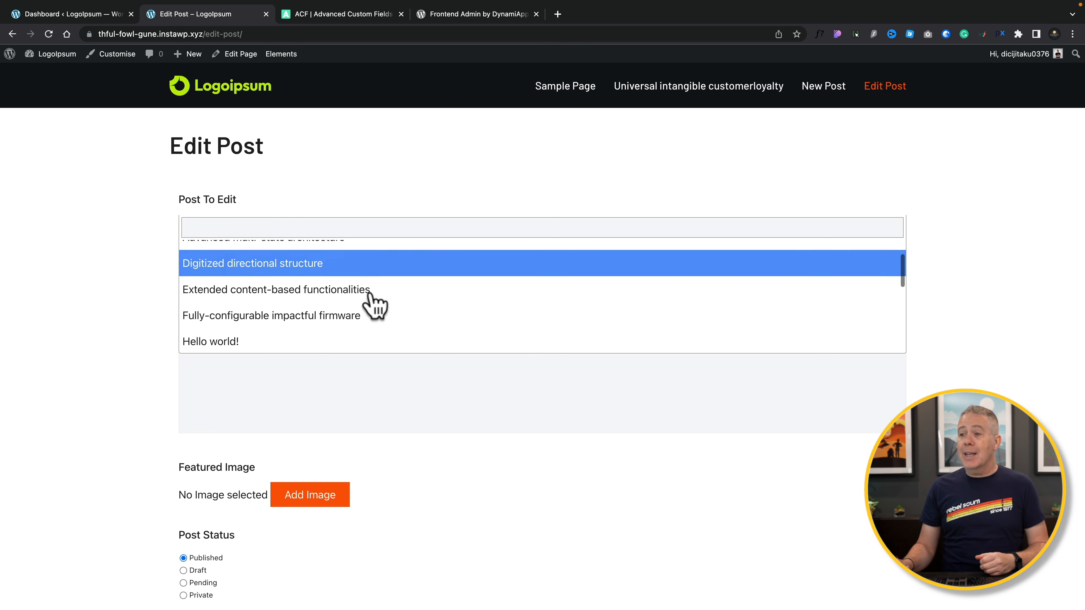
pyautogui.scroll(-4, 371, 299)
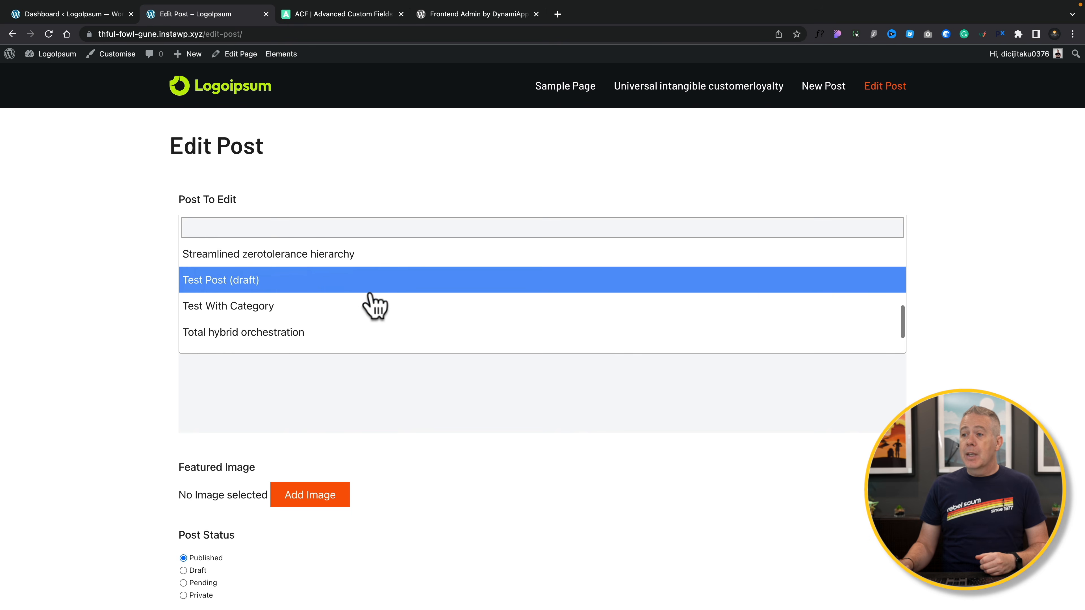
pyautogui.click(228, 302)
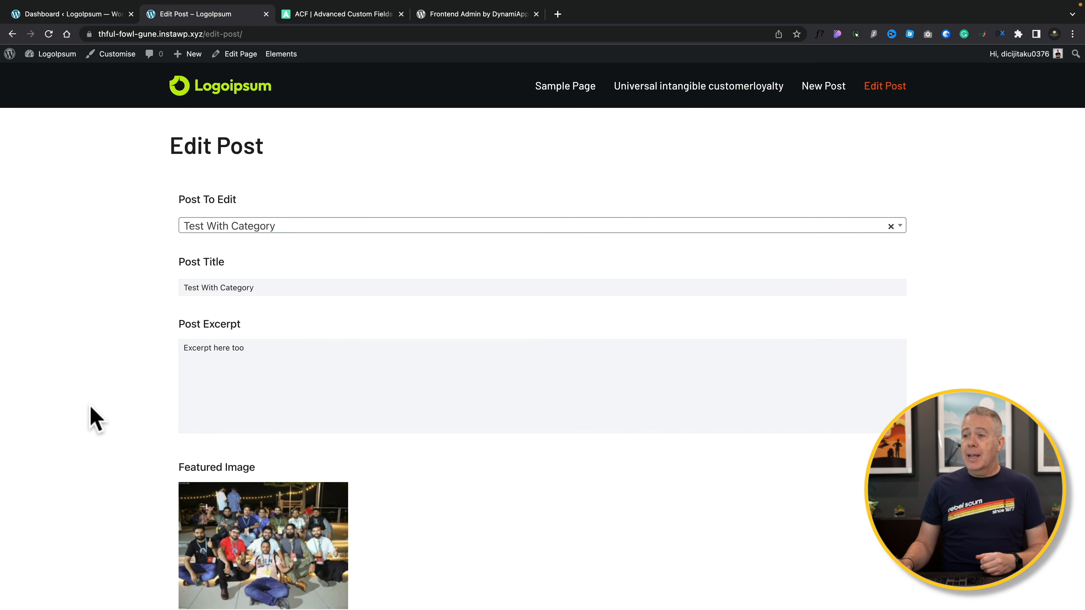
pyautogui.scroll(-2, 95, 419)
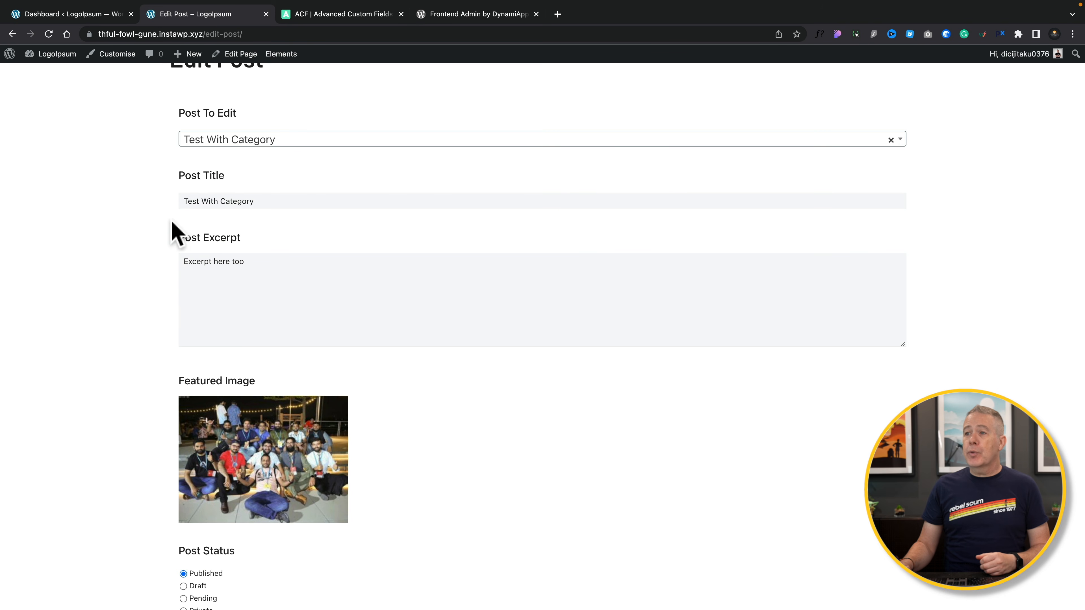
pyautogui.scroll(-7, 143, 359)
pyautogui.scroll(-3, 142, 359)
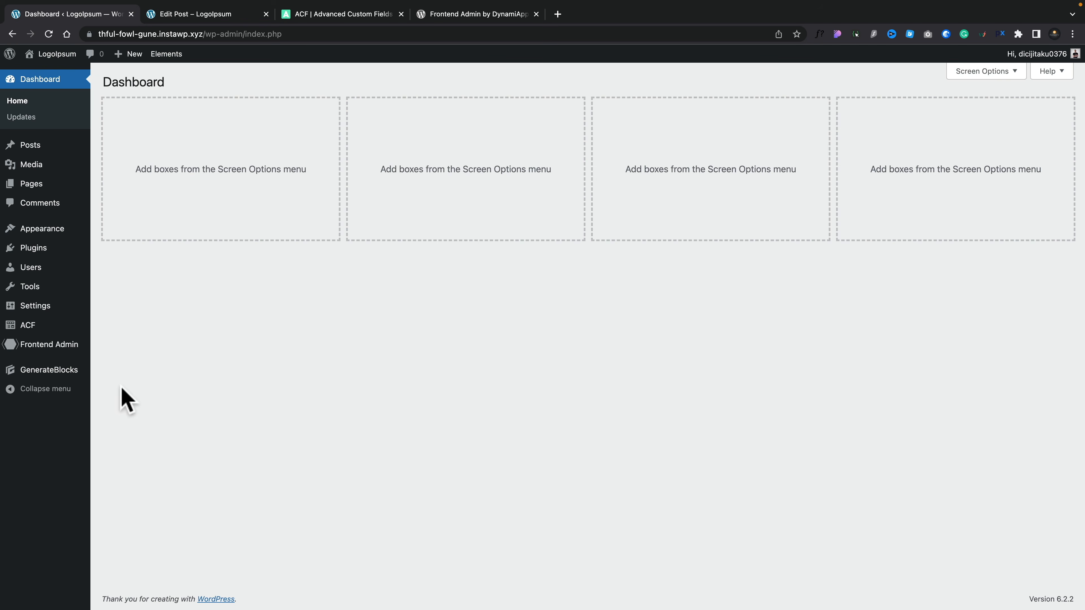
# Open the Additional Fields group in ACF and examine the Price and Location field settings and the group's location rules.
pyautogui.moveTo(60, 327)
pyautogui.click(122, 327)
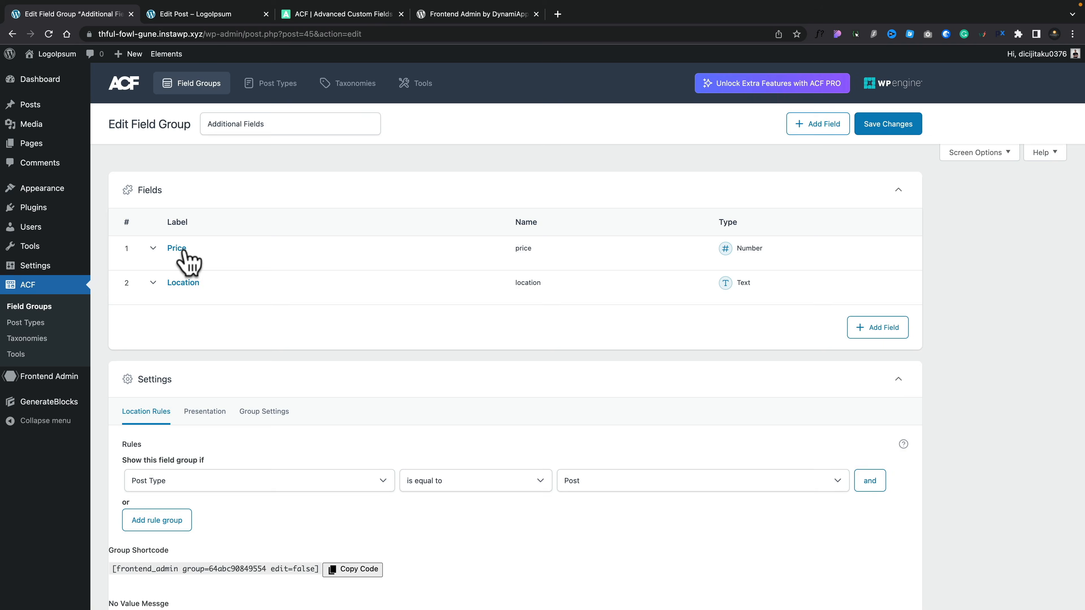
pyautogui.click(172, 250)
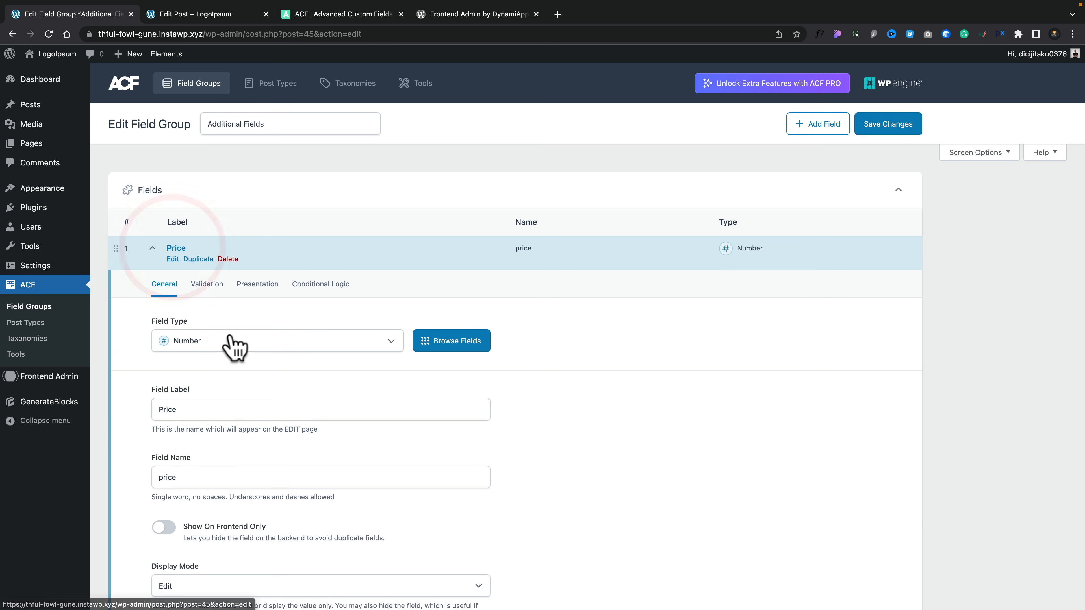
pyautogui.click(176, 248)
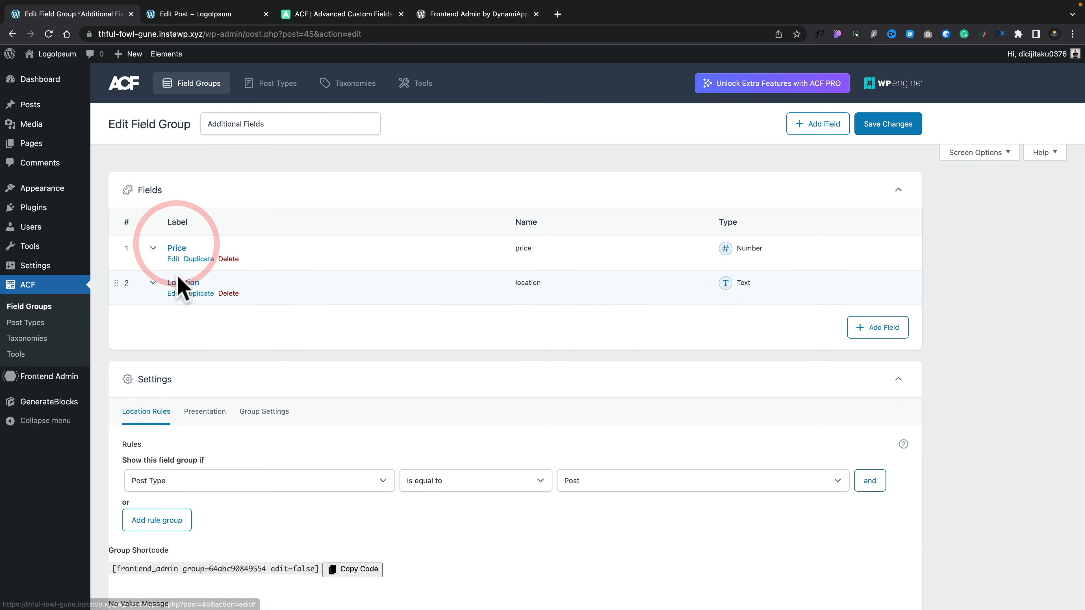
pyautogui.click(182, 283)
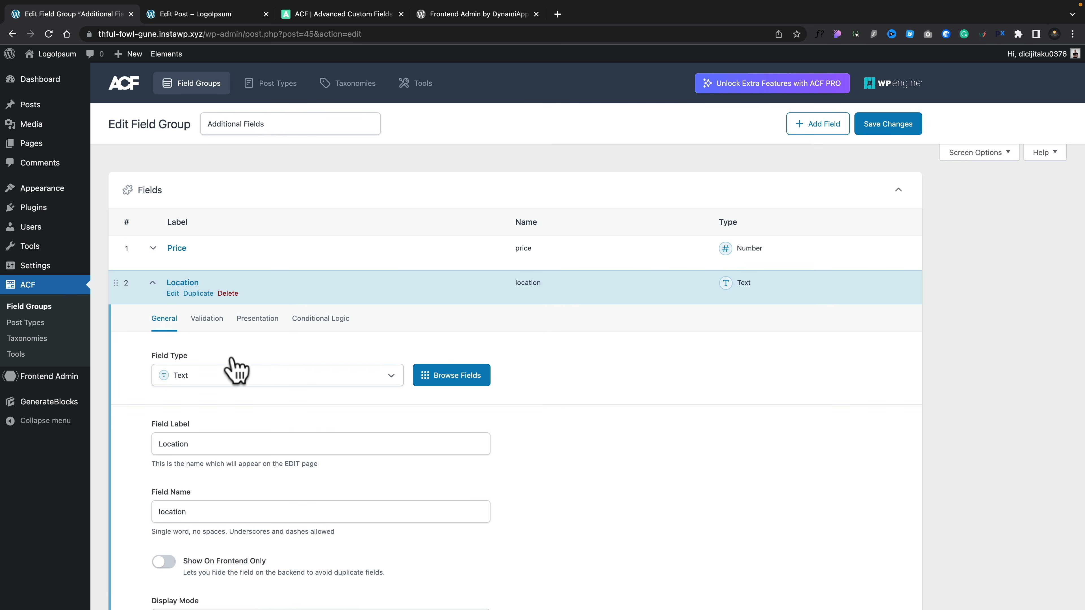
pyautogui.click(182, 283)
pyautogui.scroll(-5, 258, 477)
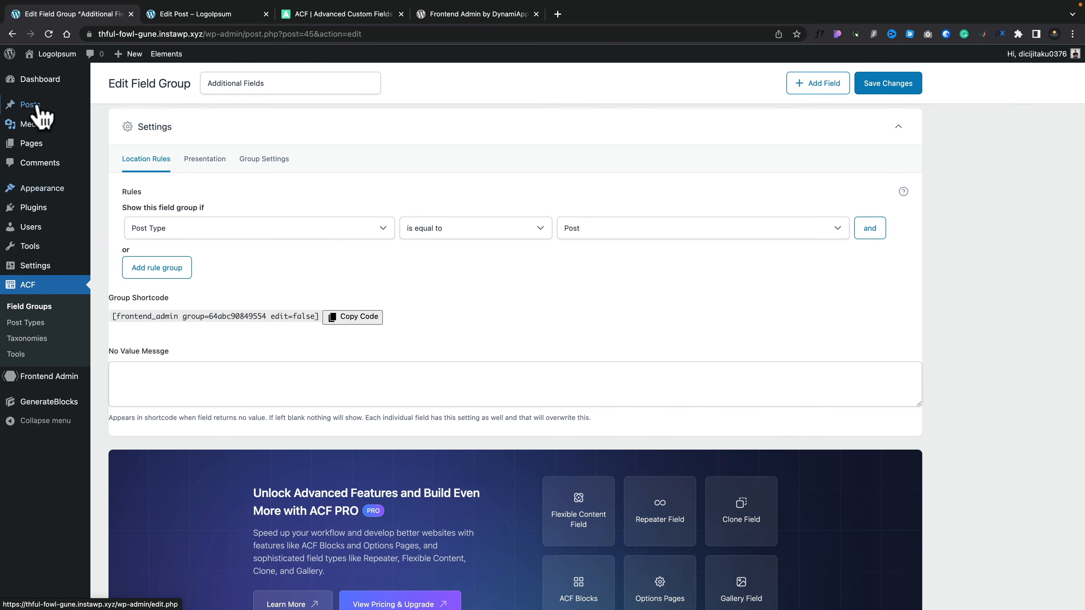
# Open the Test With Category post in the editor, check its custom fields and featured image, and return to the posts list.
pyautogui.moveTo(37, 107)
pyautogui.click(104, 105)
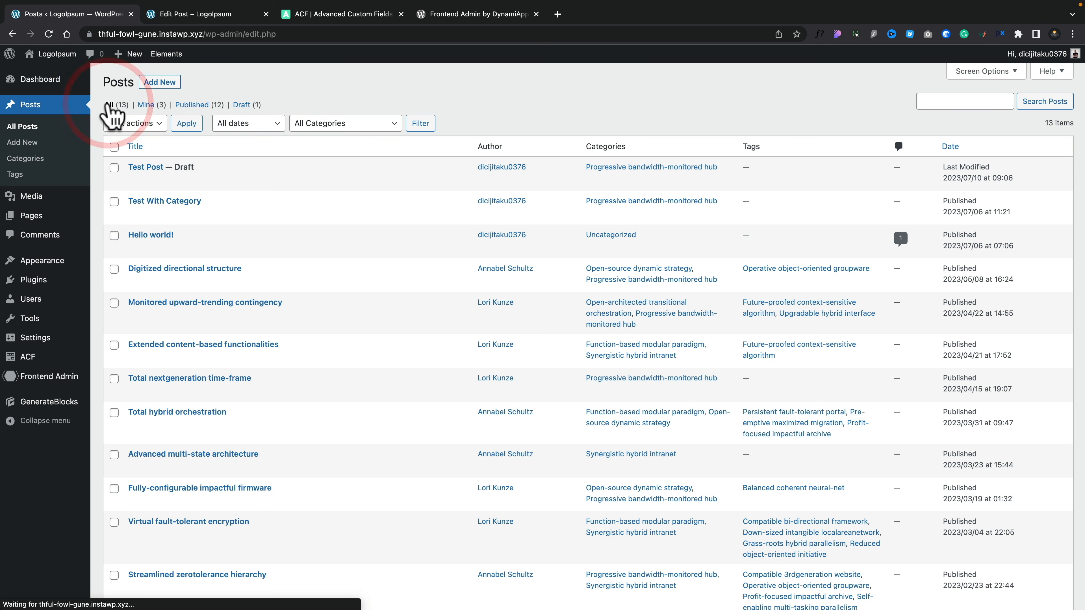
pyautogui.click(154, 202)
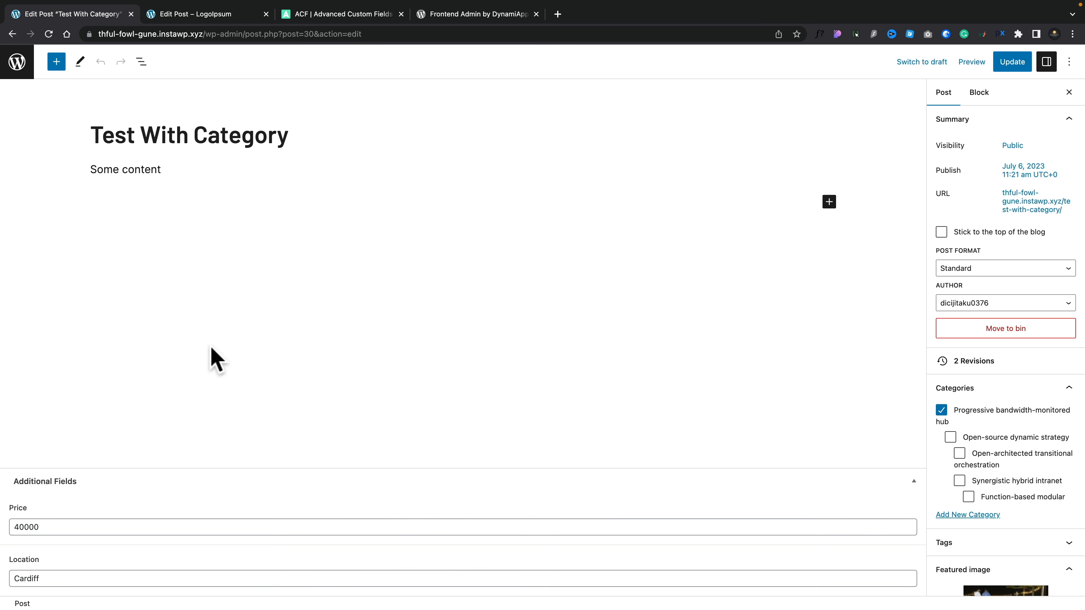
pyautogui.scroll(-5, 1039, 402)
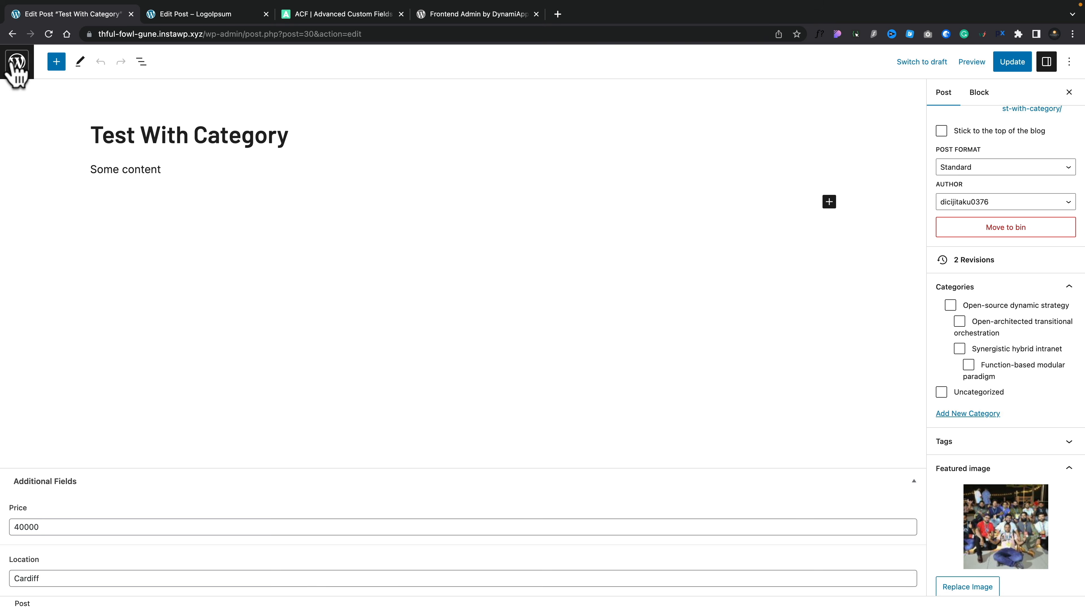
pyautogui.click(16, 62)
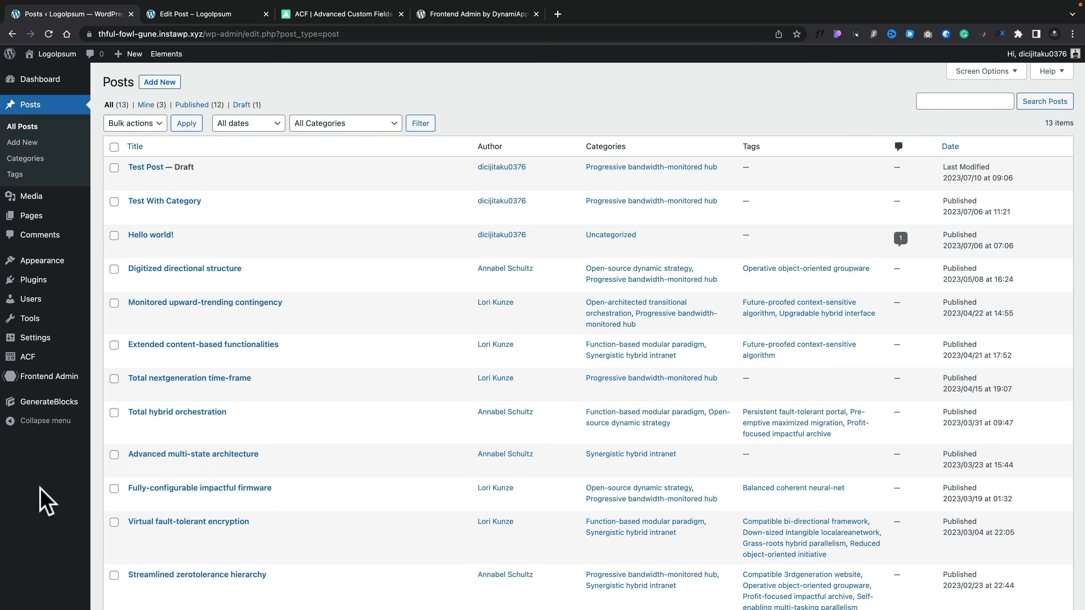
# Start a new Frontend Admin form and name it "Edit Post Test".
pyautogui.moveTo(42, 384)
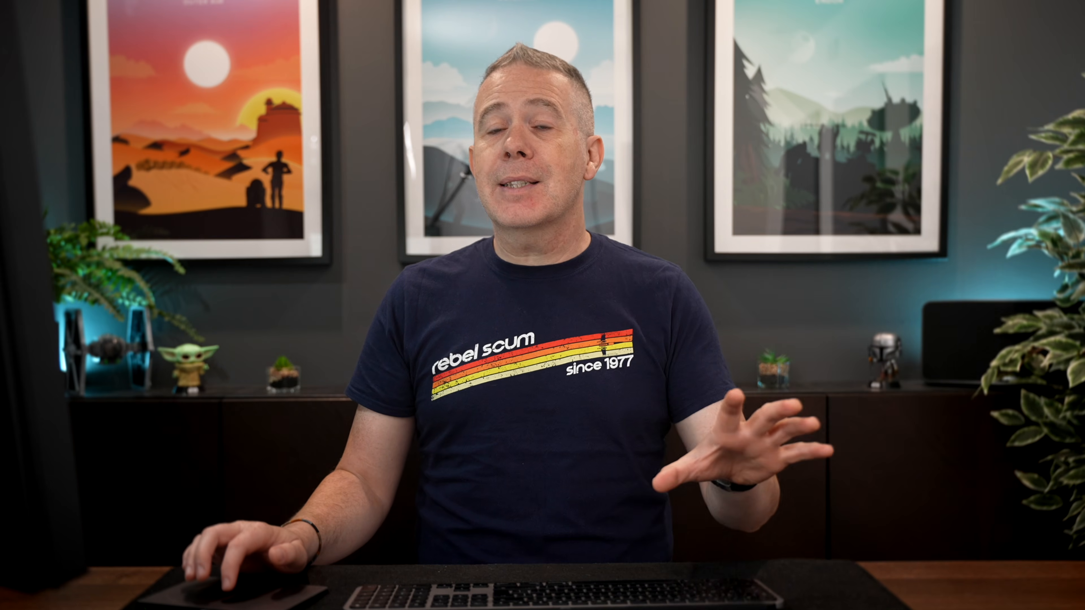
pyautogui.click(48, 399)
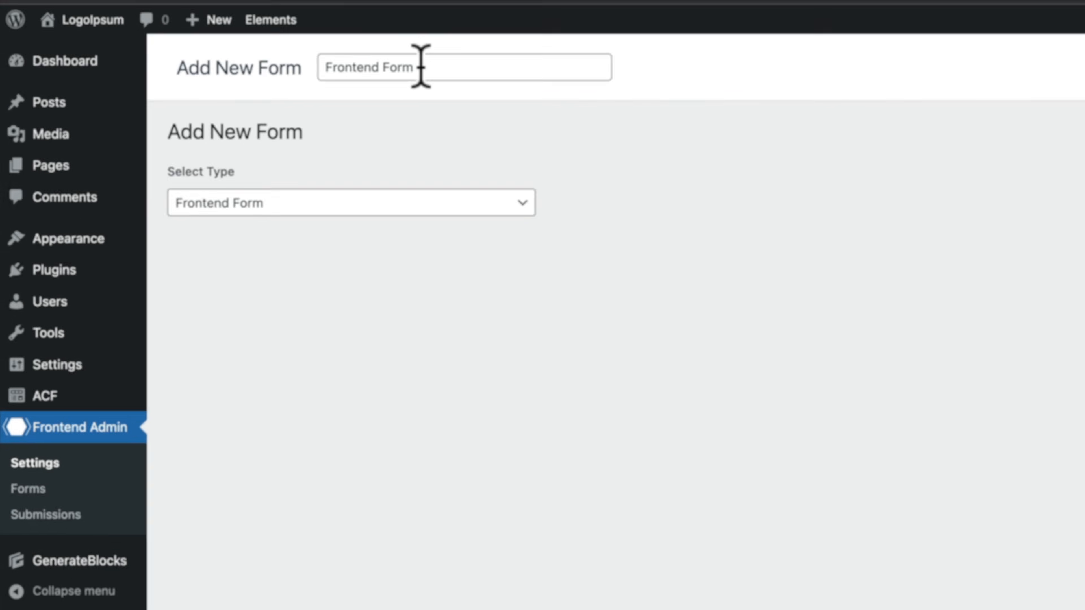
pyautogui.moveTo(254, 83); pyautogui.dragTo(235, 83)
pyautogui.moveTo(403, 65); pyautogui.dragTo(337, 65)
pyautogui.write('Edit Post Test')
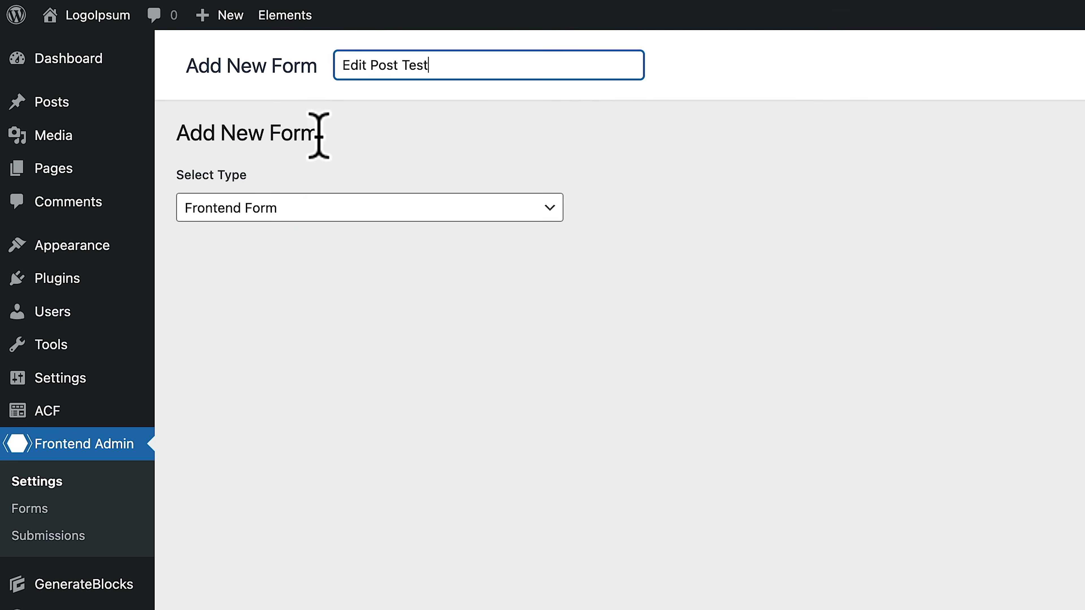
# Set the form type to New Post Form and save the form.
pyautogui.click(336, 214)
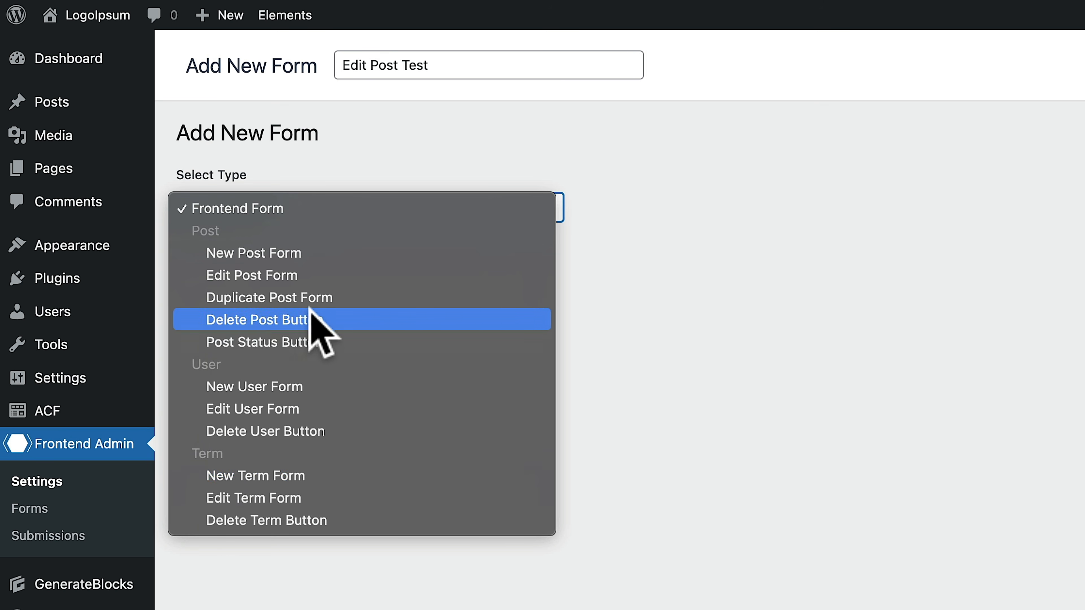
pyautogui.click(300, 255)
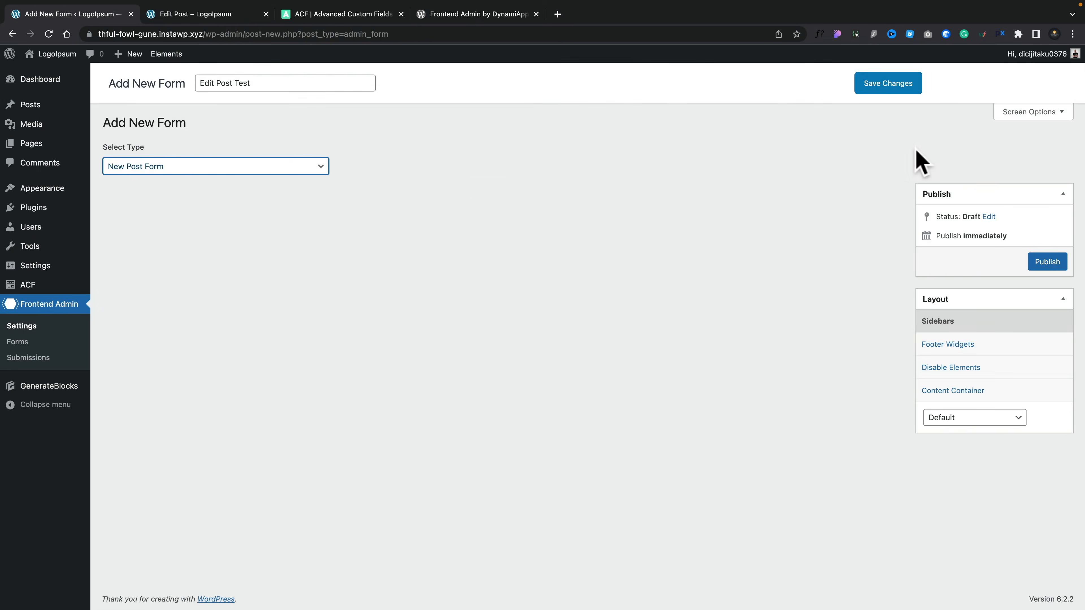
pyautogui.click(893, 93)
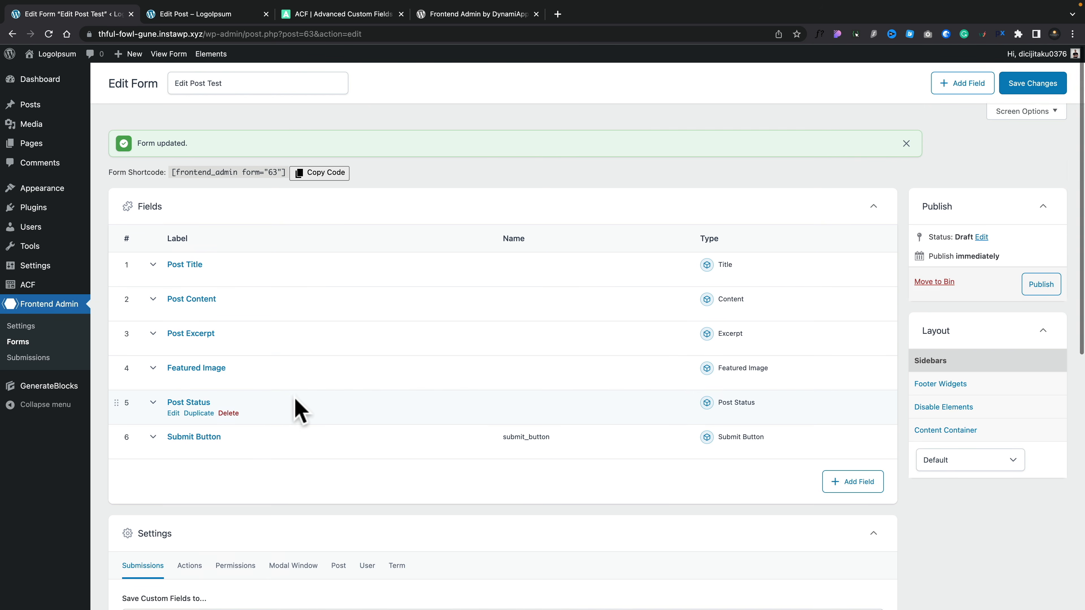
# Examine the Post Title field's settings, from display mode down to the character limit, and collapse the field again.
pyautogui.scroll(-2, 299, 410)
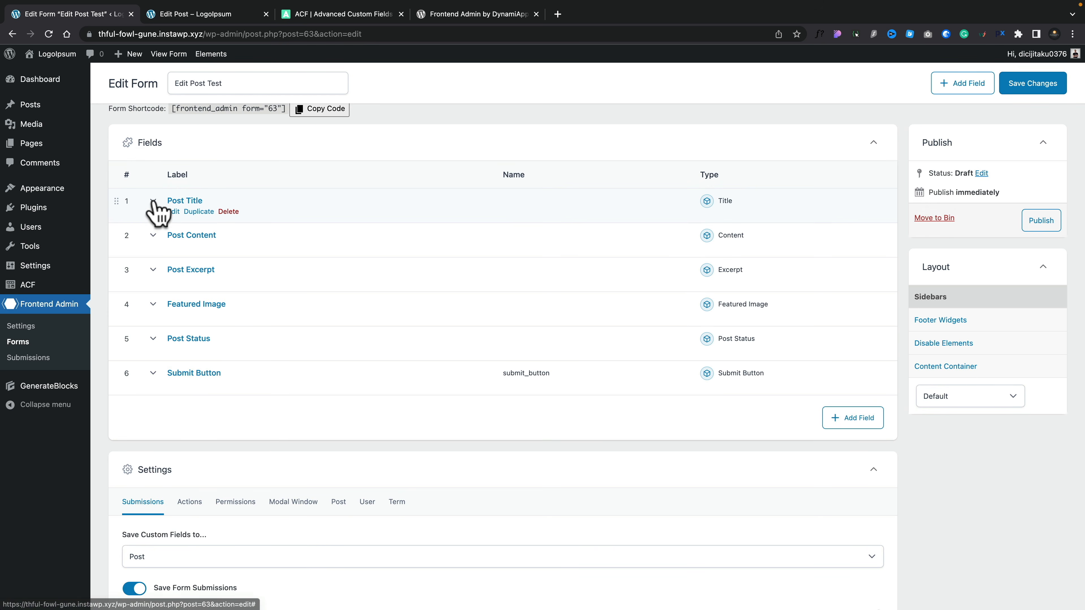
pyautogui.click(153, 201)
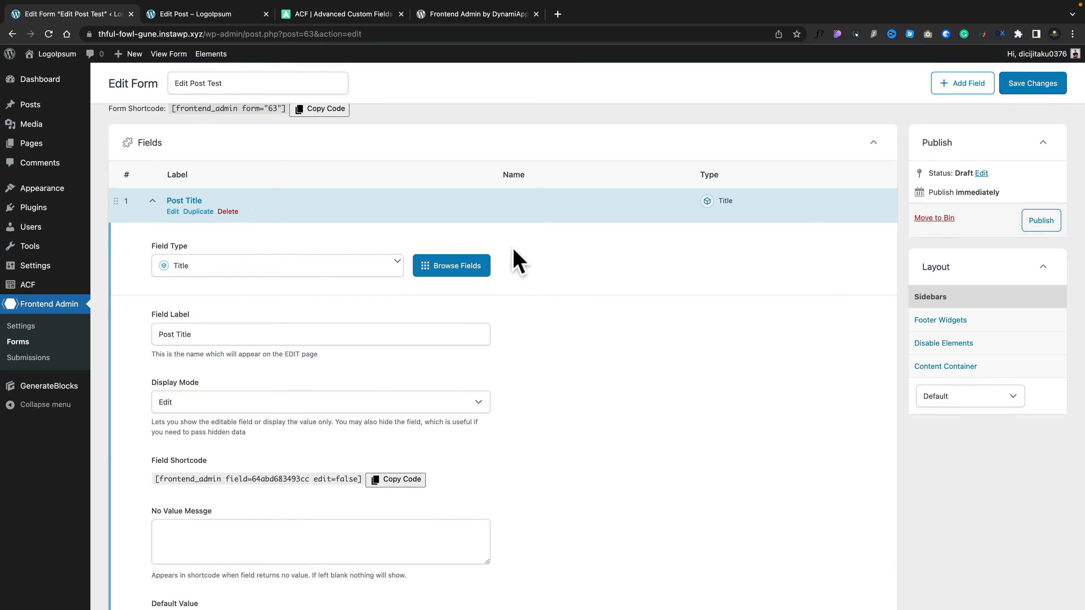
pyautogui.click(208, 403)
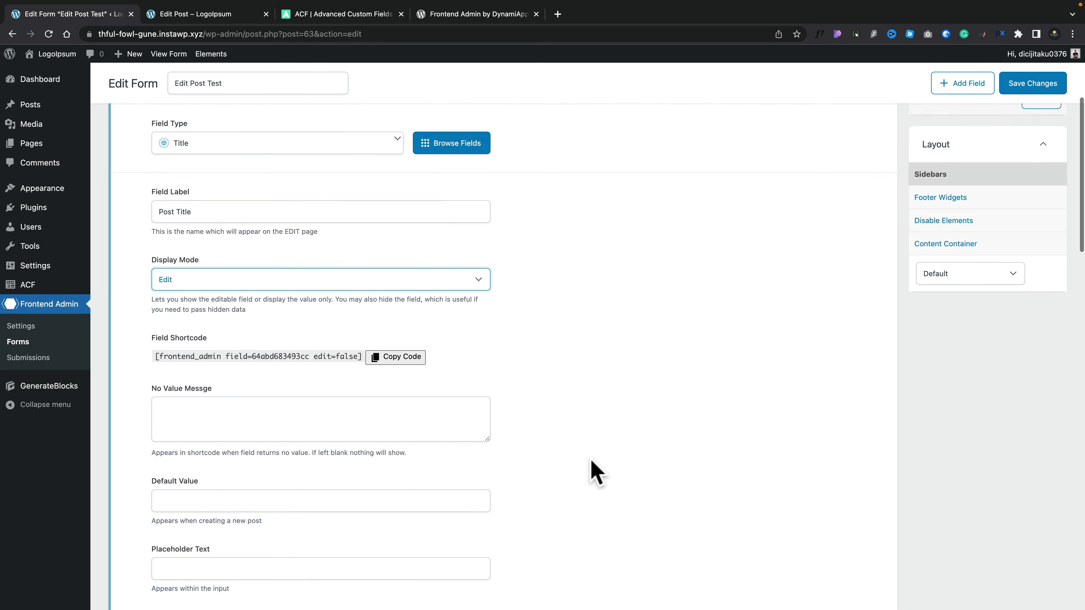
pyautogui.scroll(-3, 595, 470)
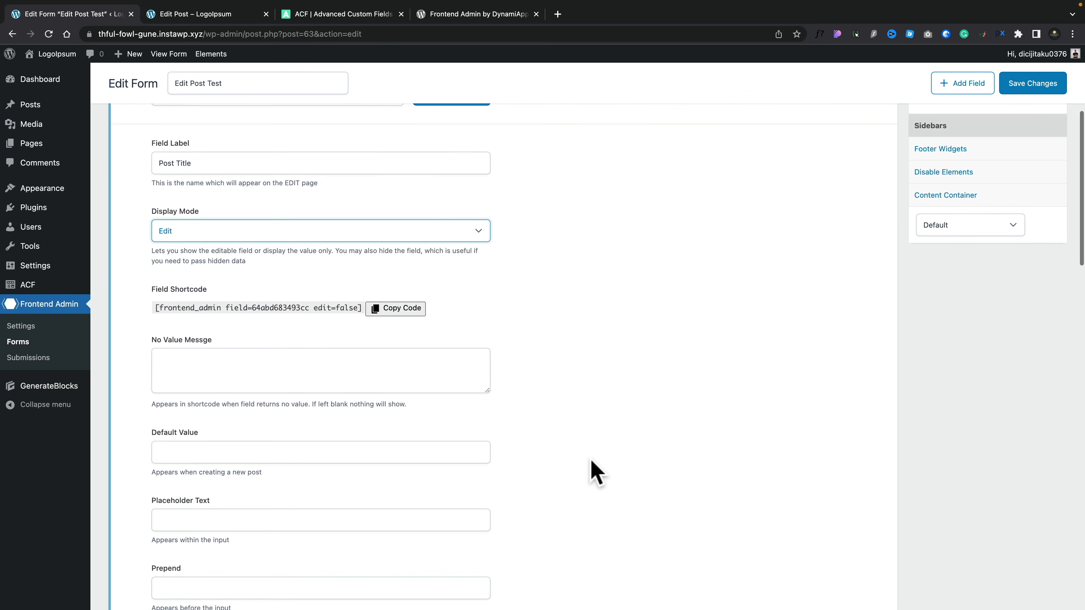
pyautogui.scroll(-3, 571, 421)
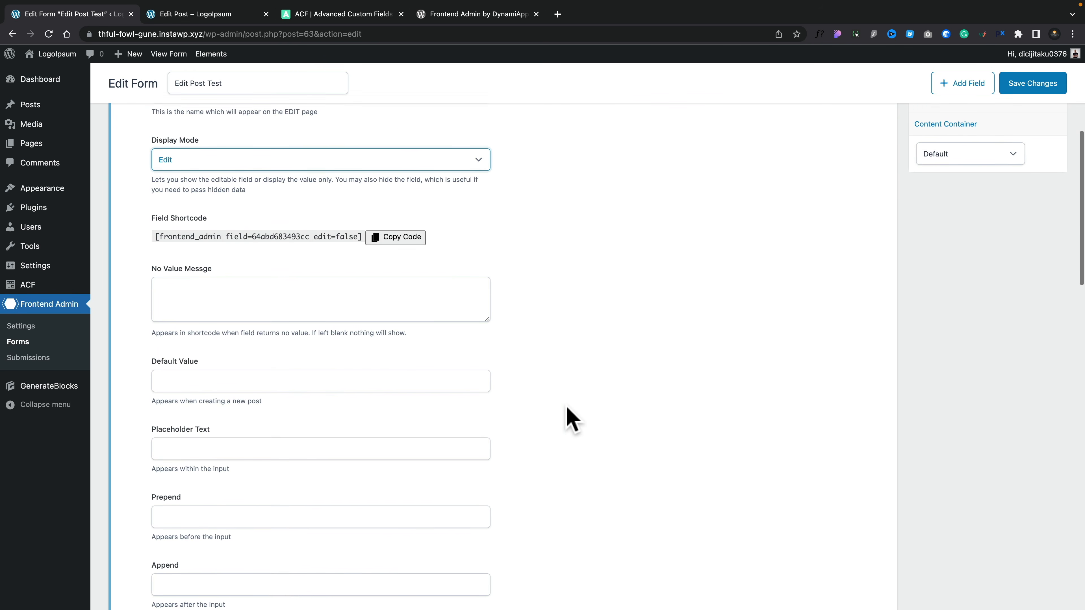
pyautogui.scroll(-5, 570, 419)
pyautogui.scroll(5, 569, 417)
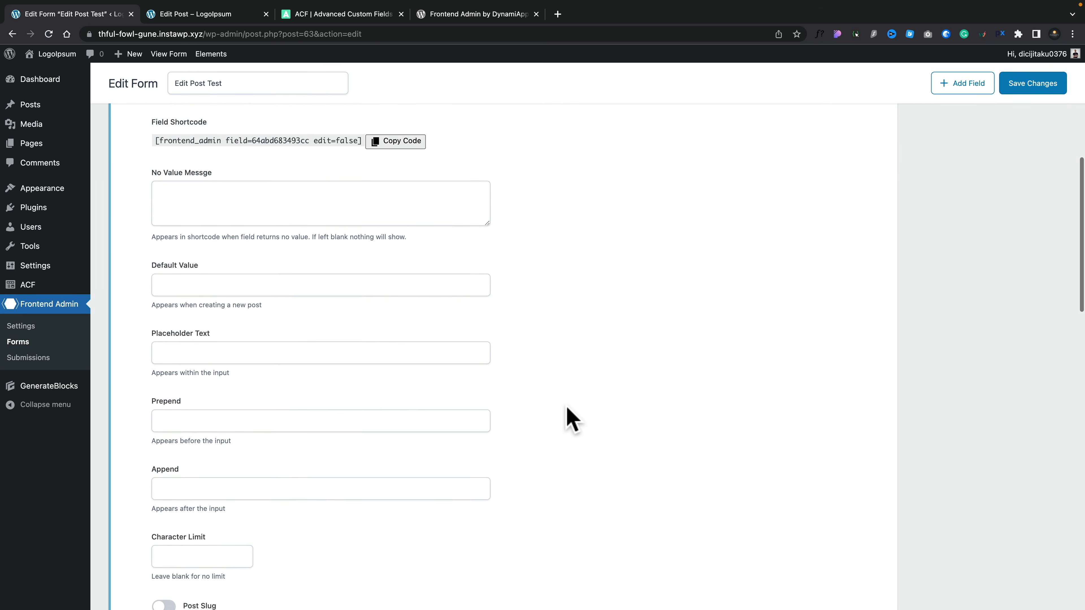
pyautogui.scroll(7, 571, 418)
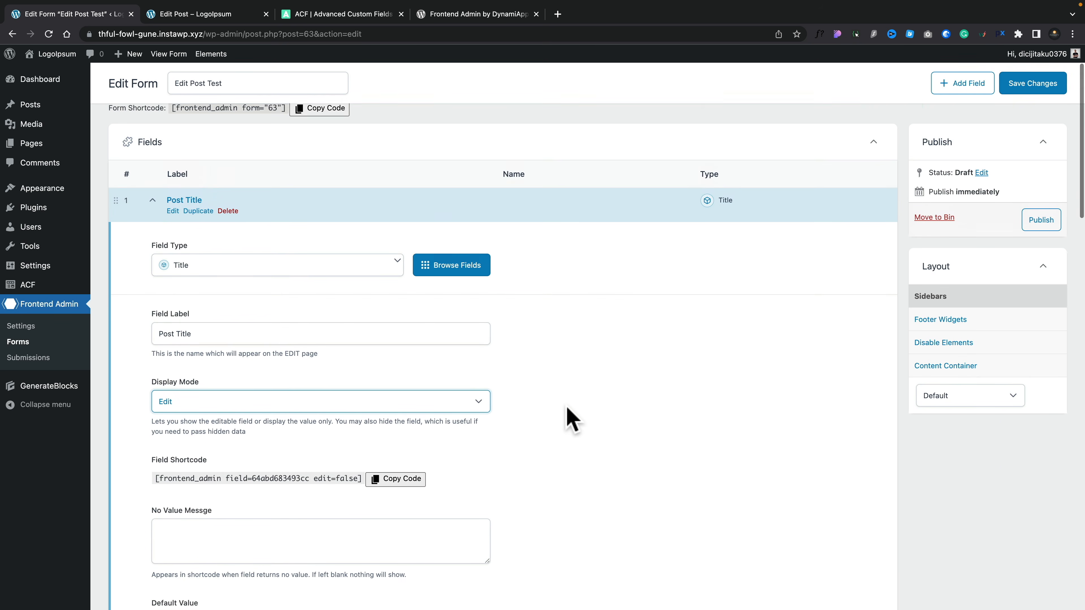
pyautogui.click(153, 234)
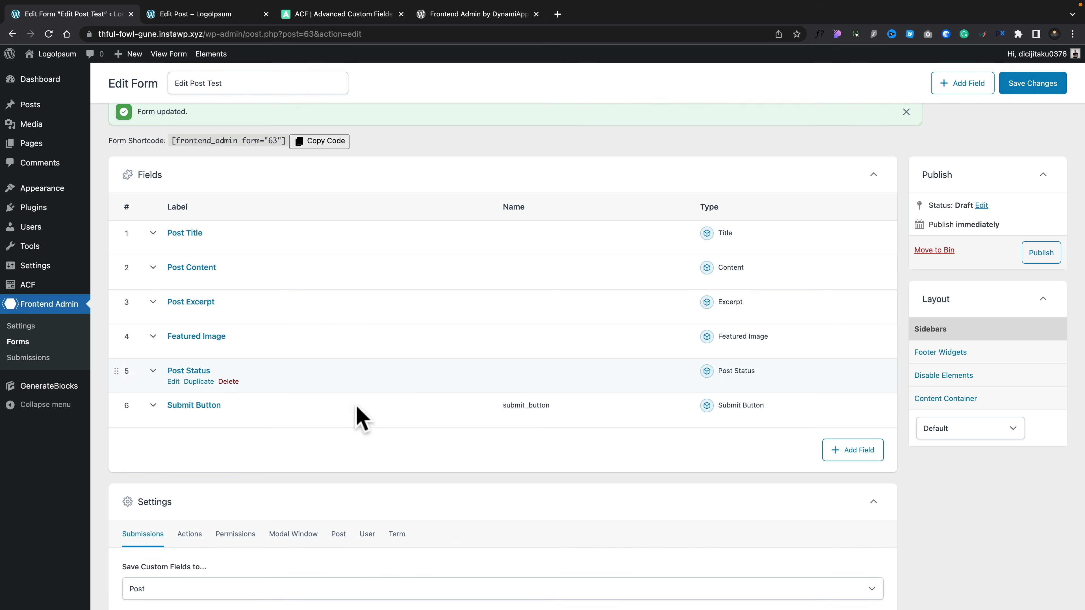
# Add a field to the form and set its type to Taxonomy.
pyautogui.click(856, 453)
pyautogui.scroll(-4, 683, 511)
pyautogui.scroll(-2, 662, 491)
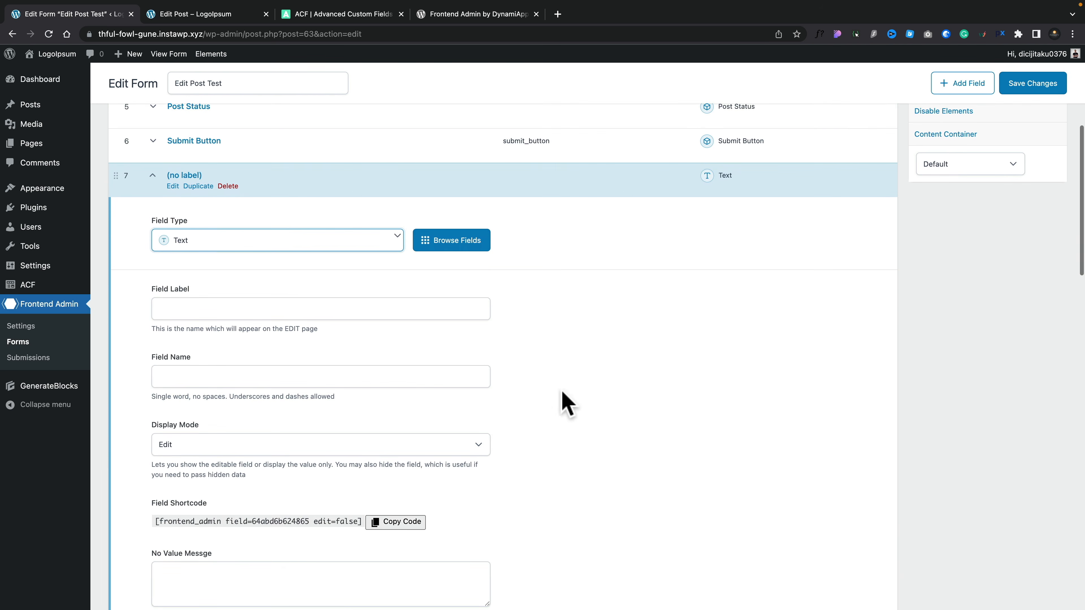
pyautogui.click(396, 241)
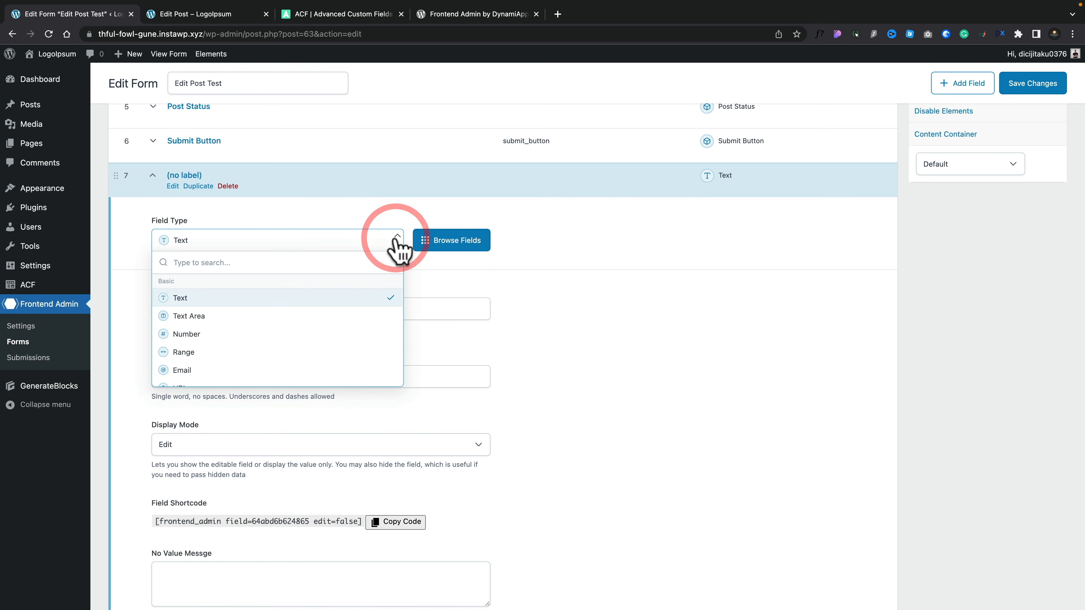
pyautogui.scroll(-3, 360, 340)
pyautogui.scroll(-5, 362, 342)
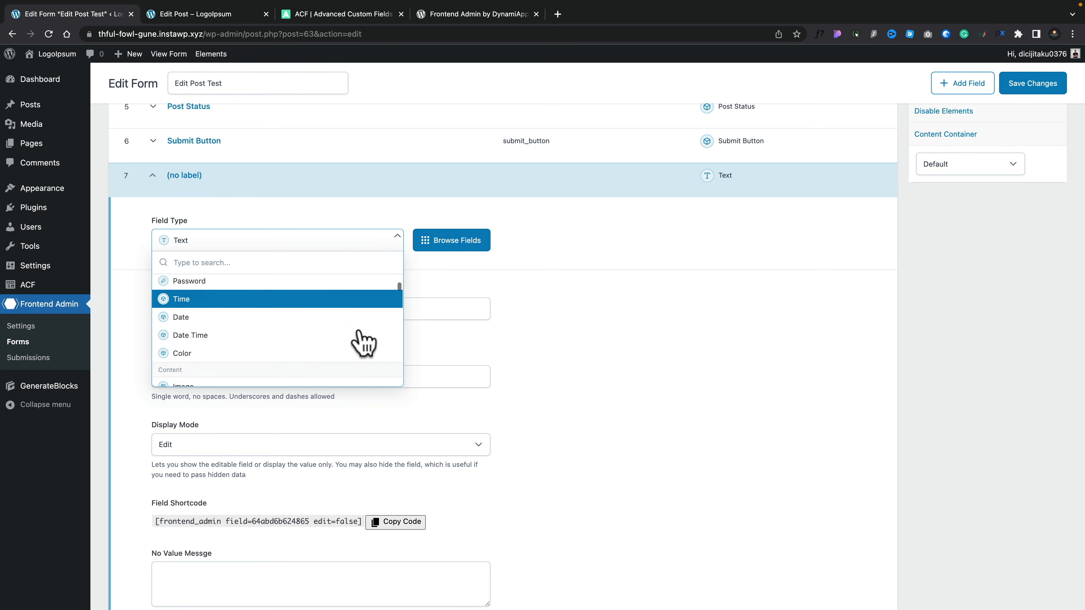
pyautogui.scroll(-5, 360, 340)
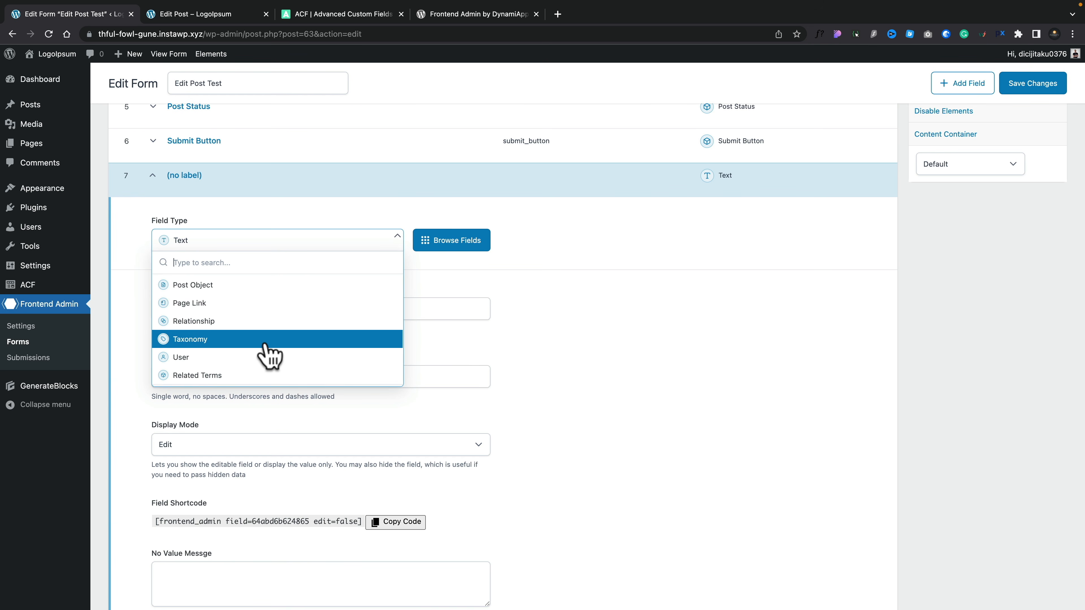
pyautogui.click(264, 340)
# Label the taxonomy field "Category" and give it the field name "category".
pyautogui.scroll(-2, 261, 286)
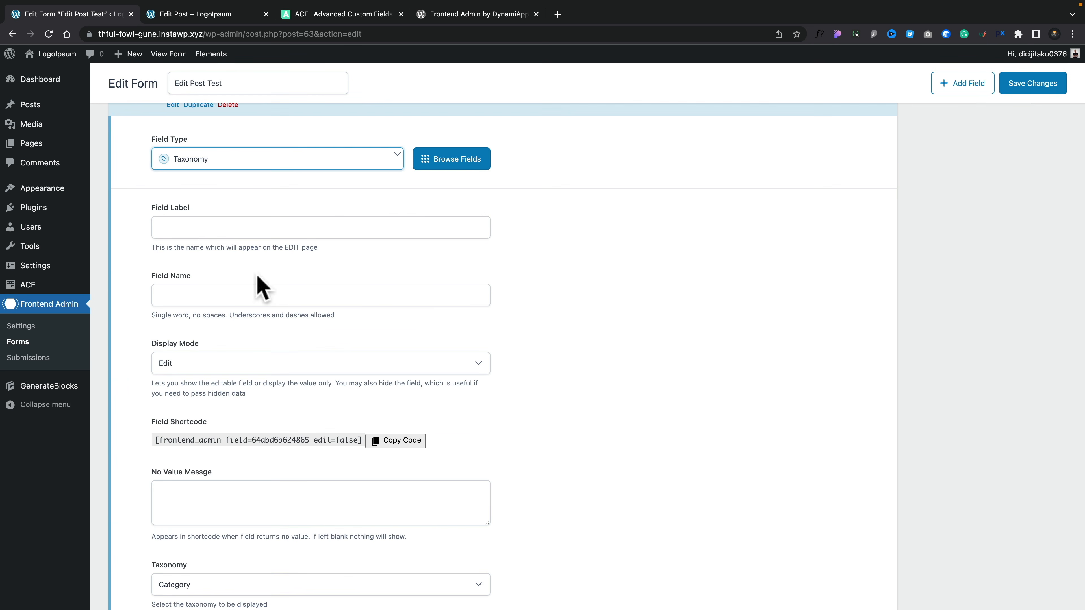
pyautogui.click(202, 231)
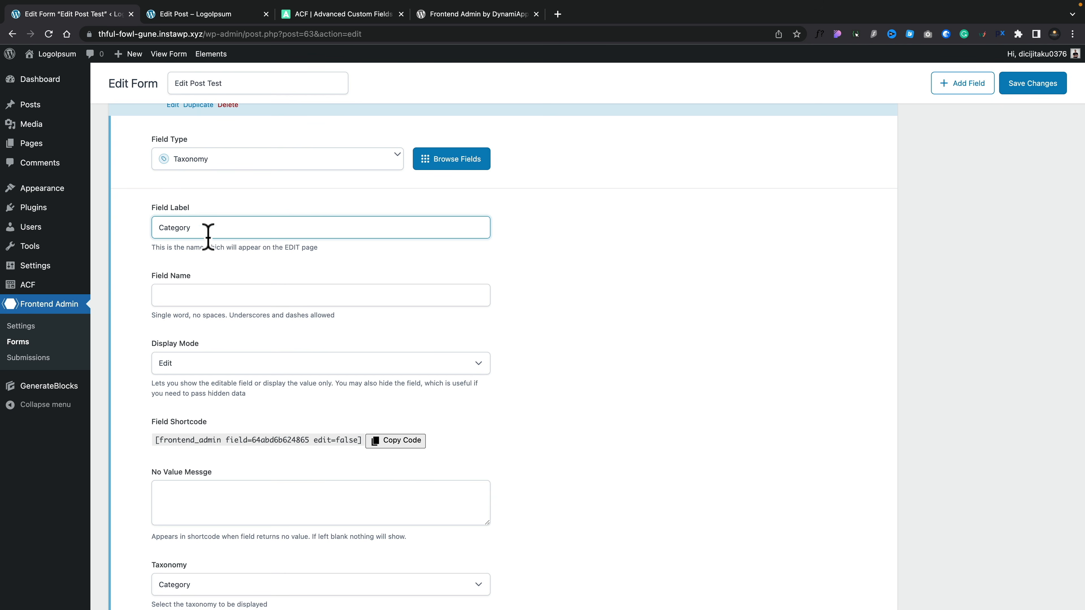
pyautogui.click(293, 292)
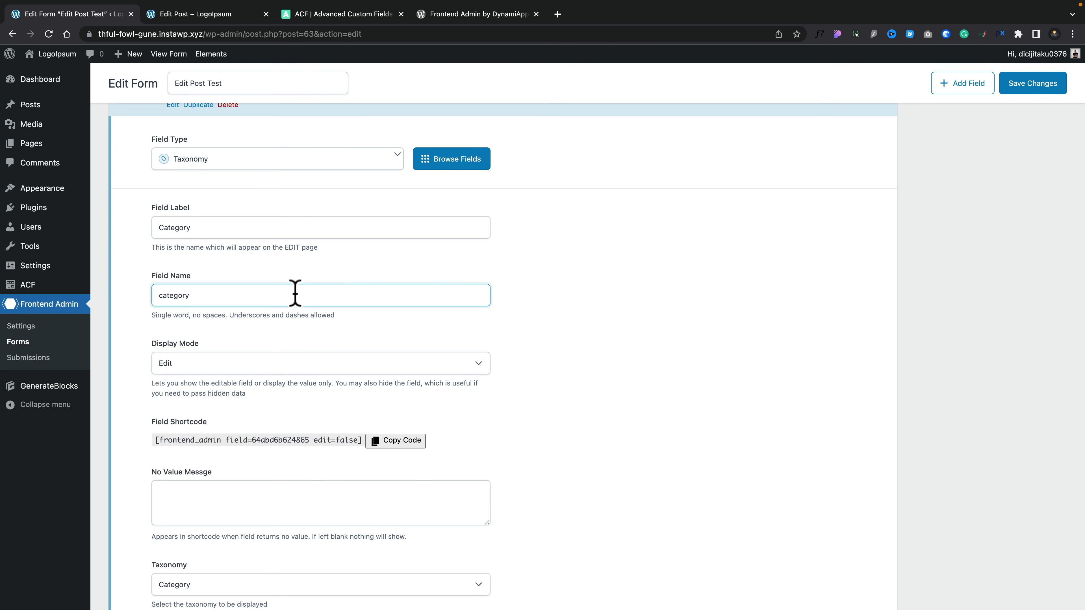
# Keep Category as the field's taxonomy, disable Create Terms, and enable Save Terms and Load Terms.
pyautogui.scroll(-5, 596, 391)
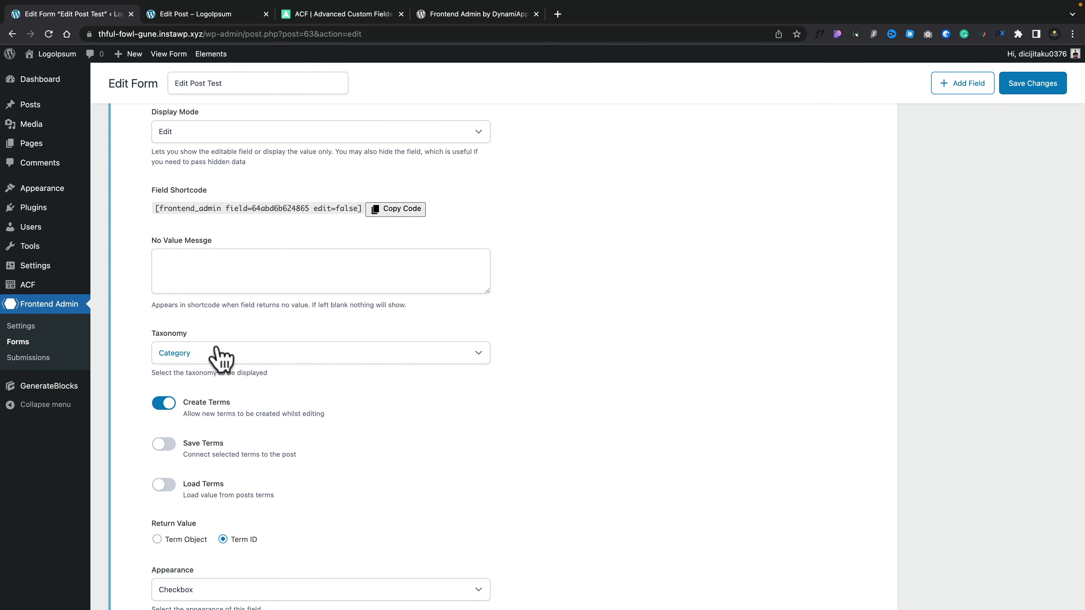
pyautogui.click(226, 354)
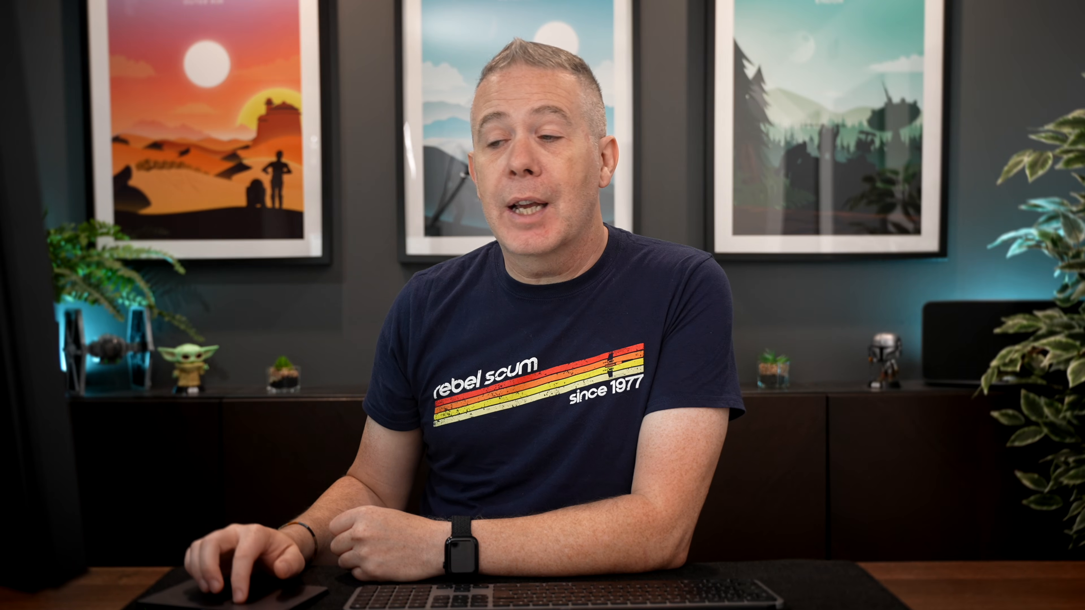
pyautogui.click(539, 347)
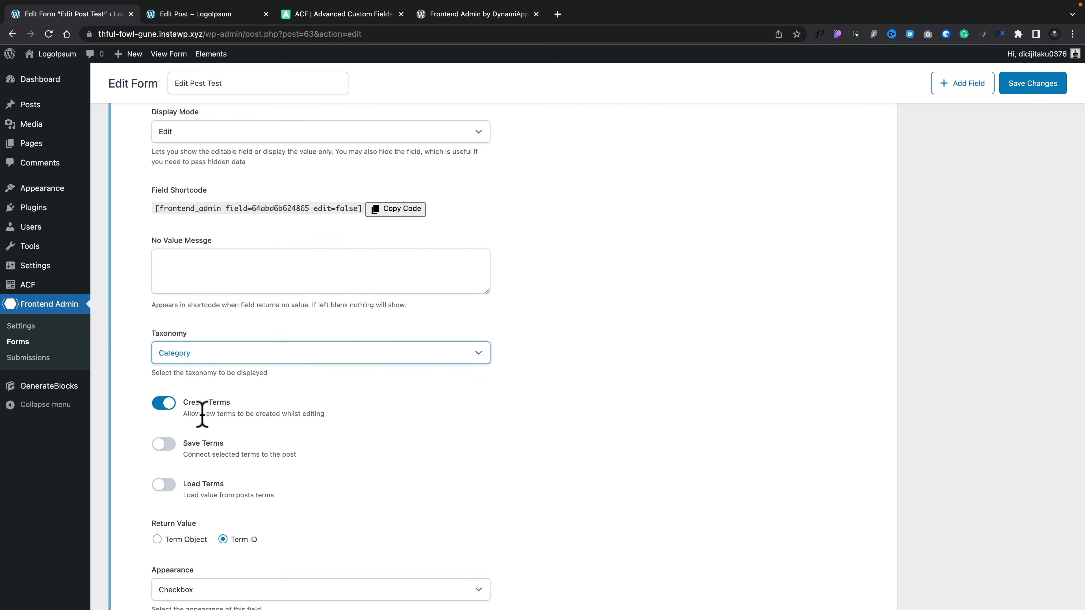
pyautogui.click(163, 406)
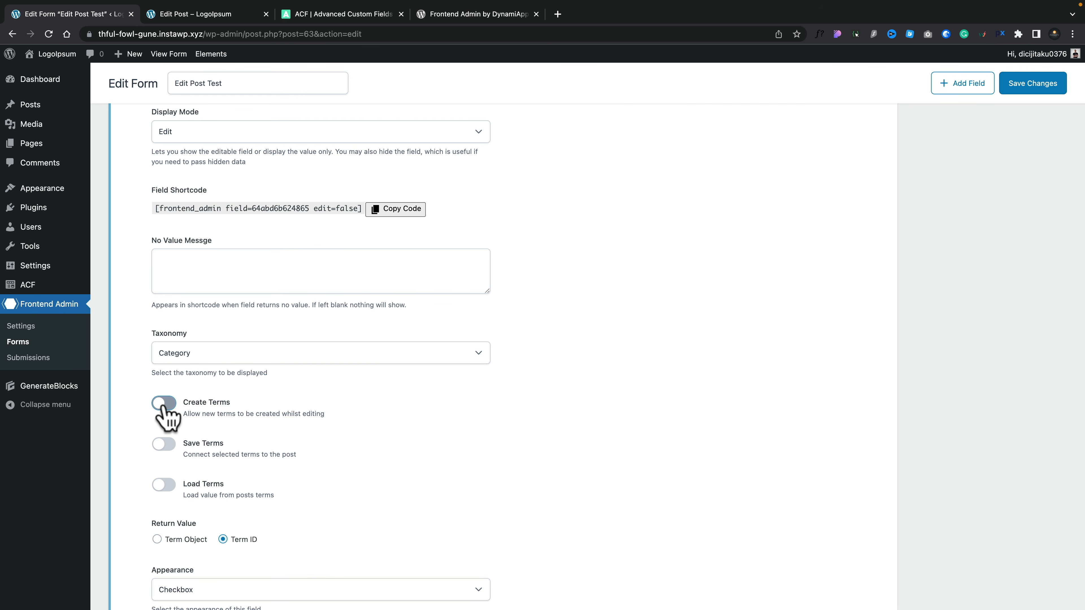
pyautogui.scroll(-2, 301, 453)
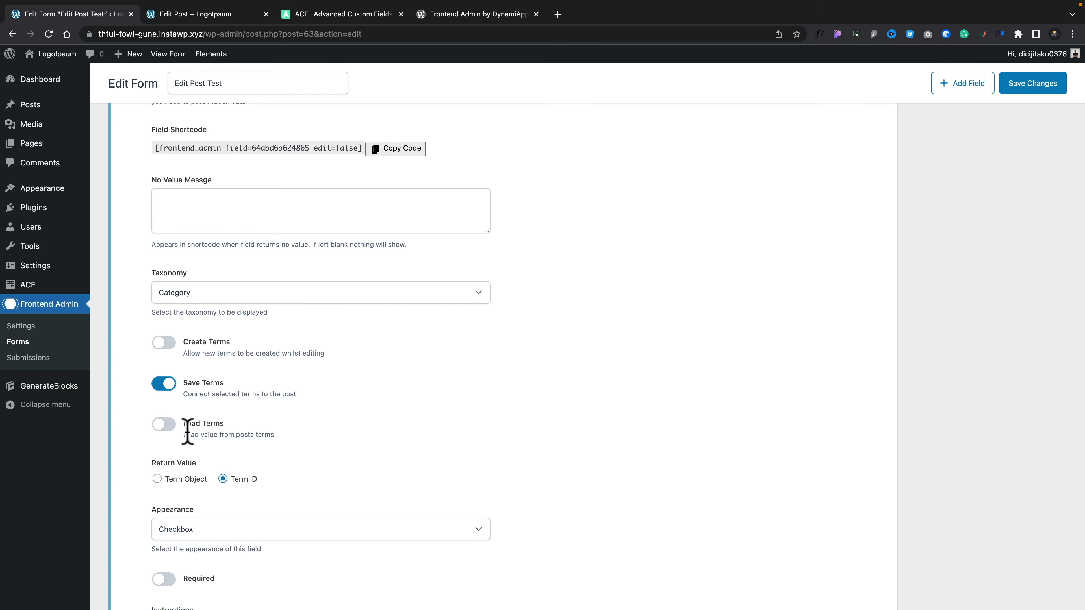
pyautogui.scroll(-5, 368, 453)
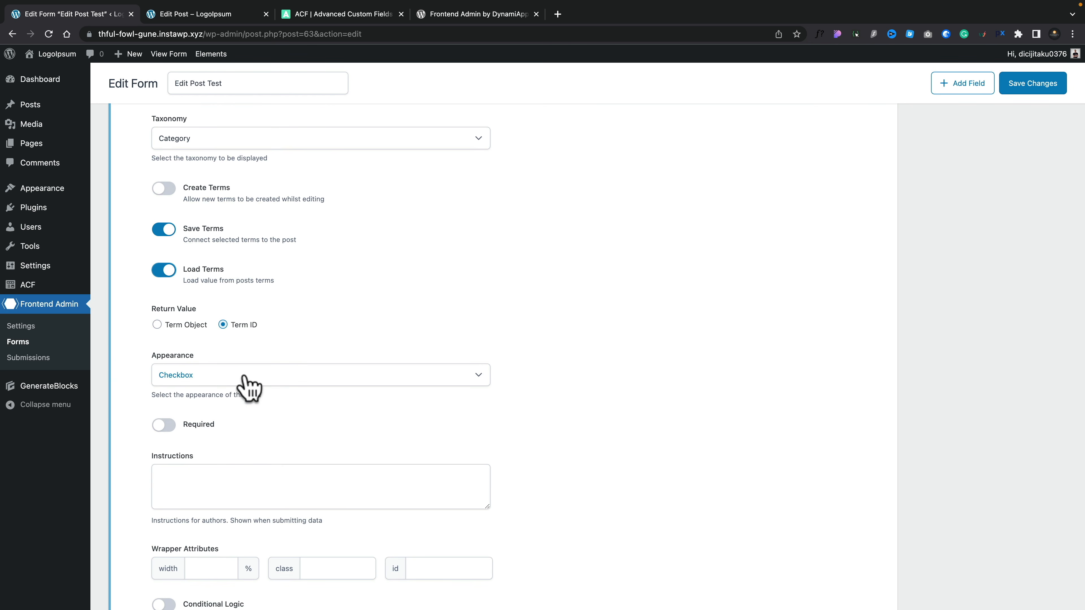
# Keep the Category field's appearance as Checkbox and make the field required.
pyautogui.click(247, 388)
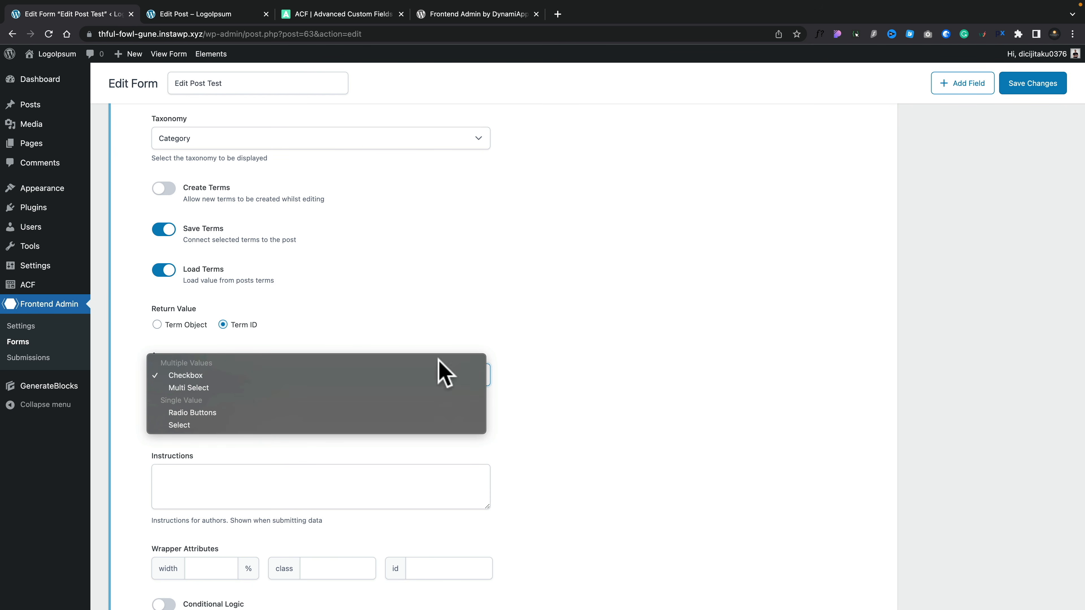
pyautogui.click(598, 366)
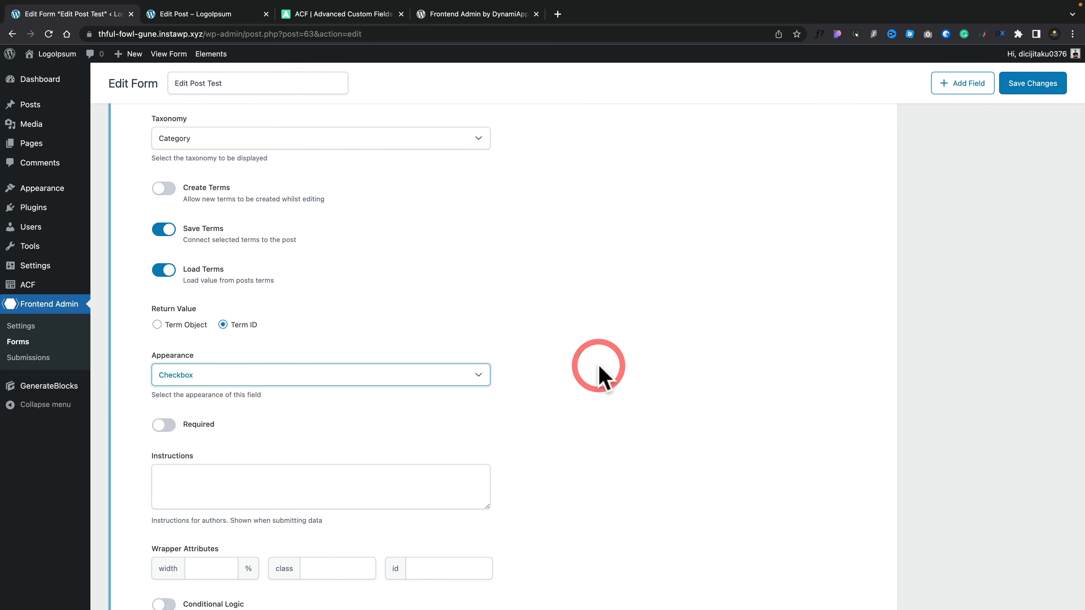
pyautogui.click(165, 425)
# Collapse the Category field and move it above the Submit Button in the field order.
pyautogui.scroll(15, 509, 327)
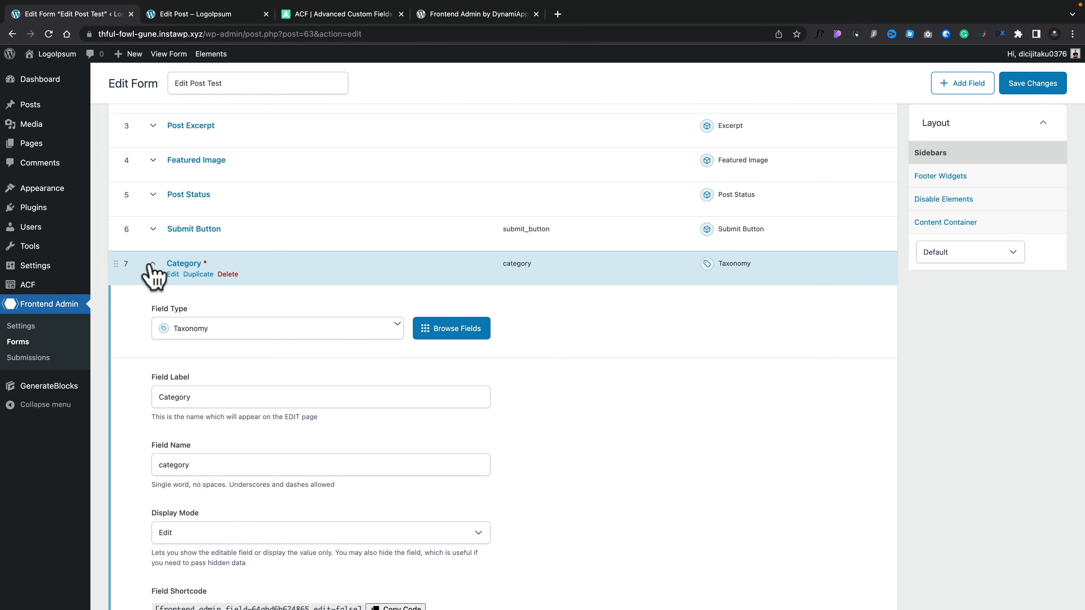
pyautogui.click(151, 266)
pyautogui.moveTo(116, 267); pyautogui.dragTo(116, 227)
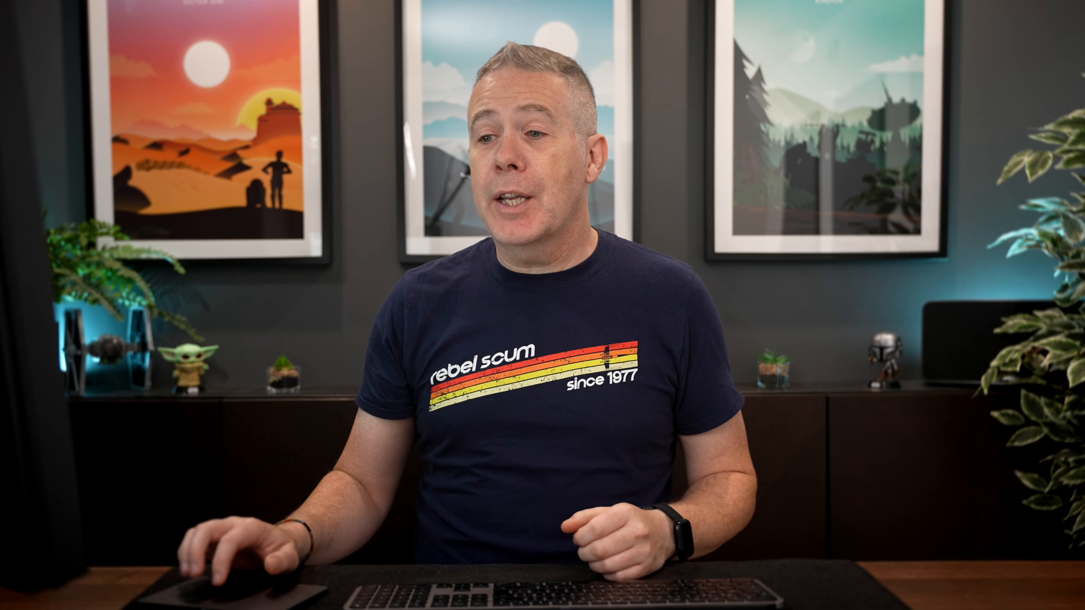
# Return to the Edit Post Test form and add a Number field labelled "Price" with the field name "price".
pyautogui.click(70, 17)
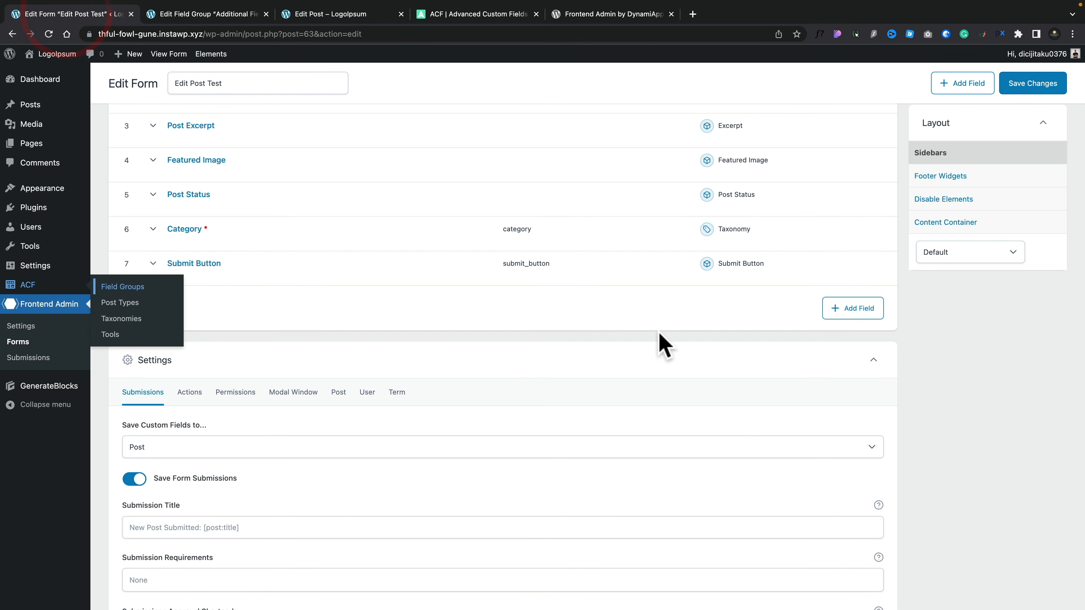
pyautogui.click(1006, 391)
pyautogui.click(848, 310)
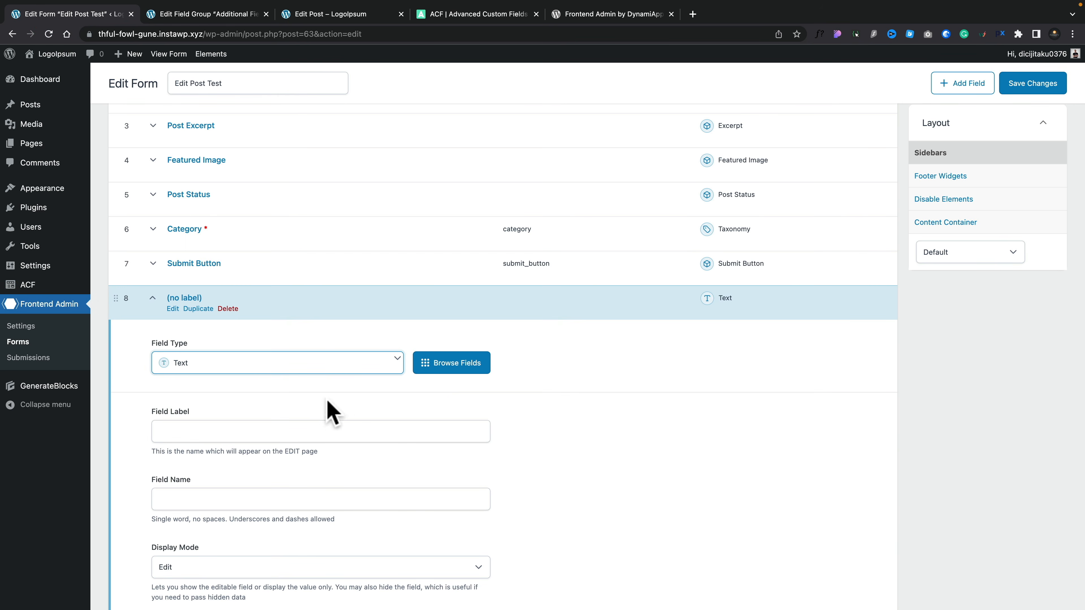
pyautogui.click(342, 367)
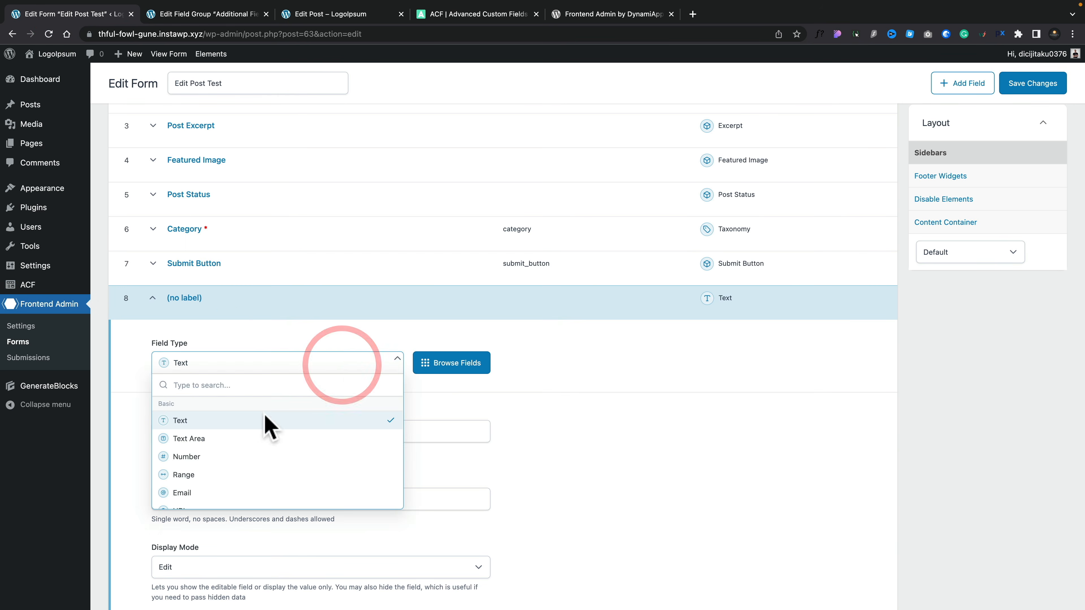
pyautogui.click(228, 452)
pyautogui.click(231, 439)
pyautogui.write('Price')
pyautogui.click(187, 498)
# Look through the Price field's remaining settings, collapse it, and move it above the Submit Button.
pyautogui.scroll(-3, 520, 516)
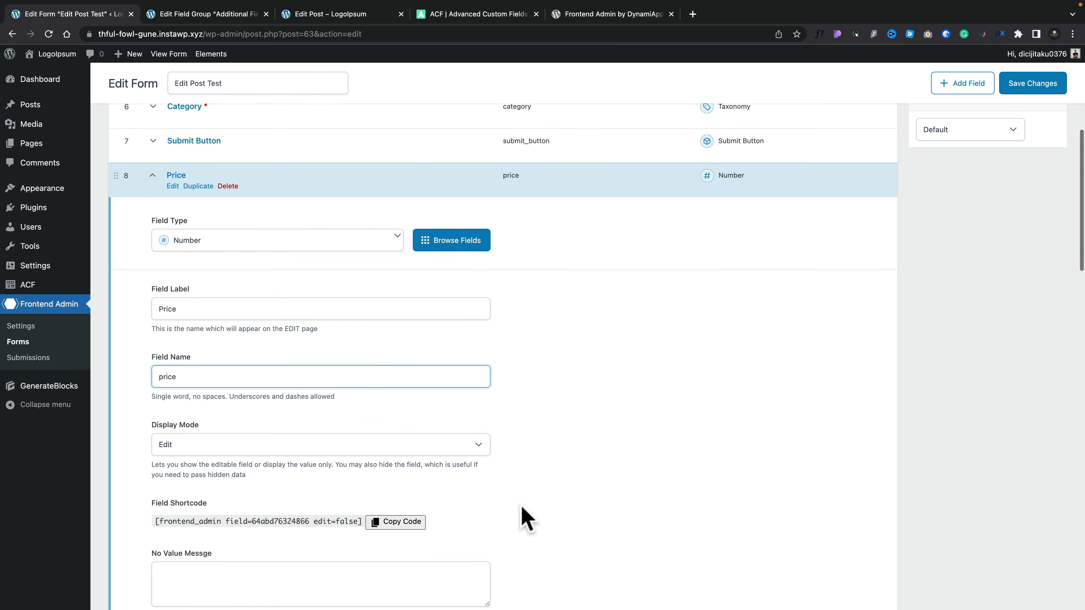
pyautogui.scroll(-8, 527, 519)
pyautogui.scroll(-7, 526, 519)
pyautogui.scroll(-4, 527, 519)
pyautogui.scroll(8, 526, 519)
pyautogui.scroll(13, 526, 519)
pyautogui.moveTo(112, 308); pyautogui.dragTo(112, 268)
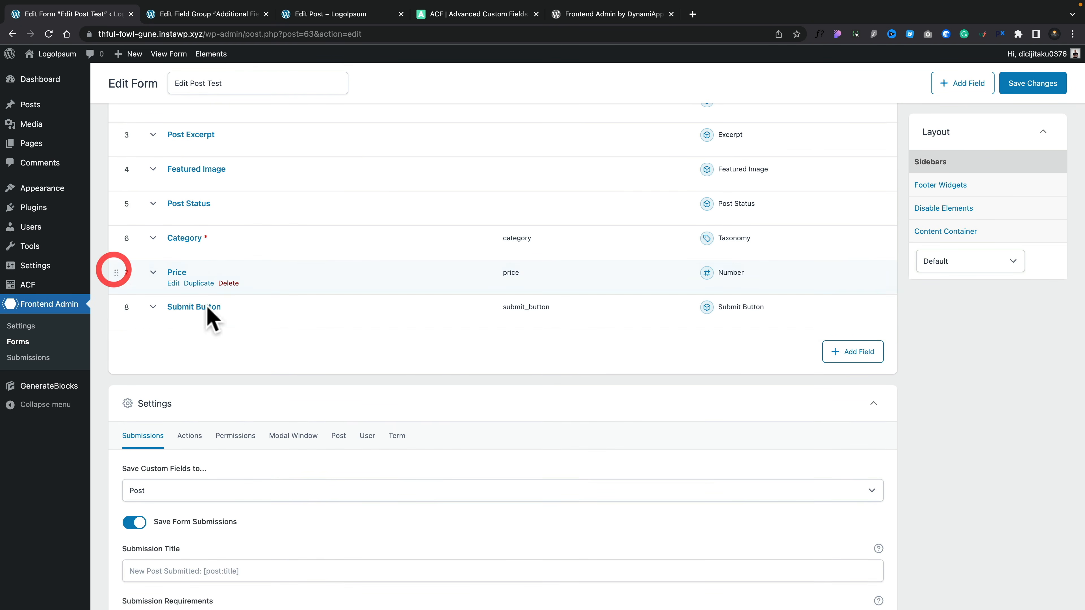
# Add a Text field labelled "Location" with the name "location" and compare it with the ACF Additional Fields group.
pyautogui.click(854, 353)
pyautogui.click(173, 476)
pyautogui.write('Location')
pyautogui.click(177, 542)
pyautogui.click(191, 13)
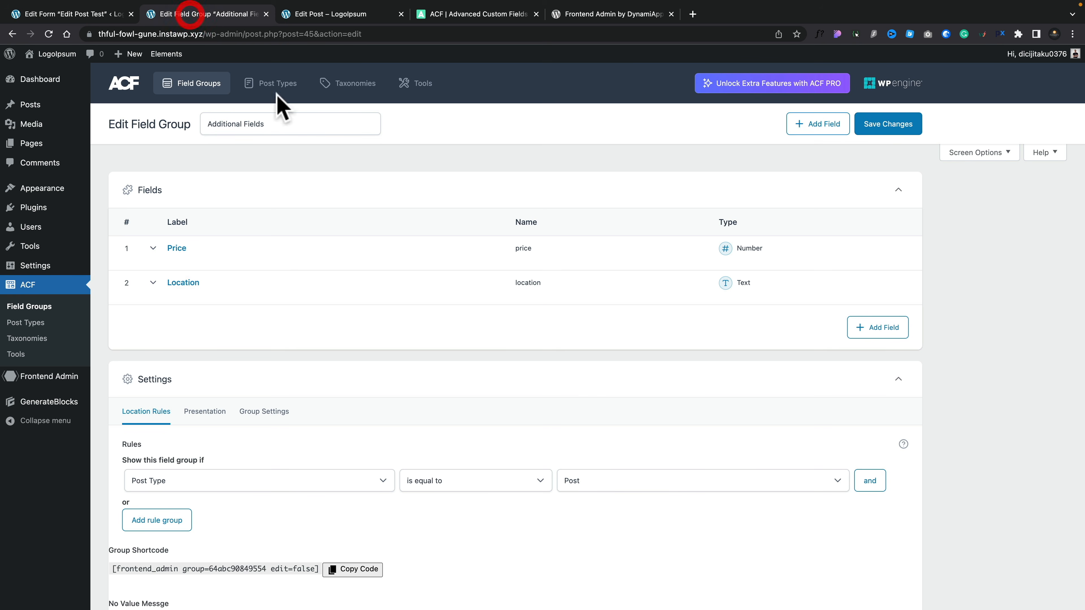
pyautogui.click(70, 14)
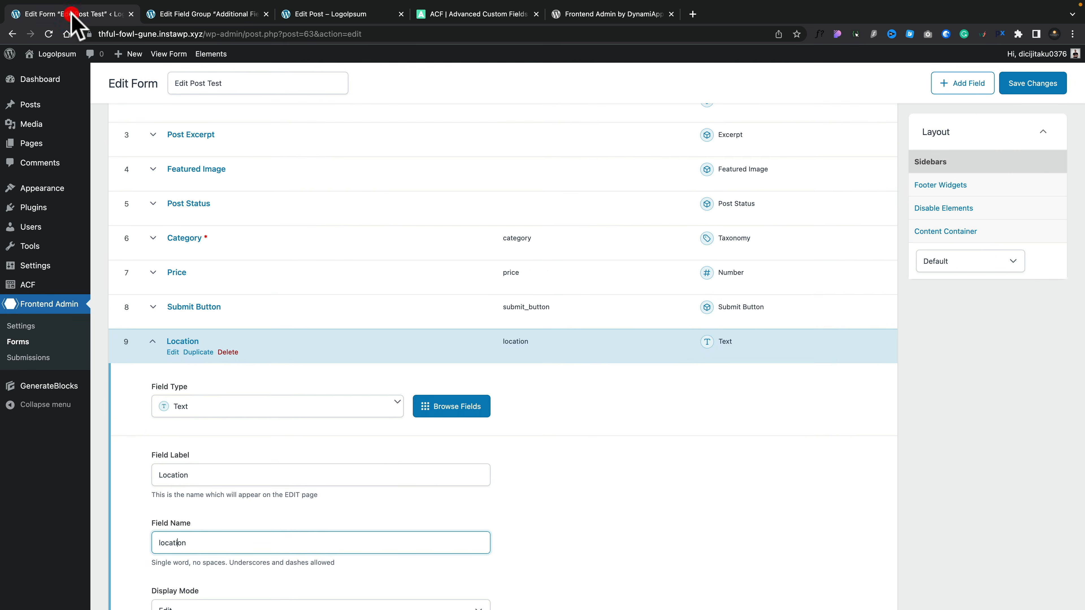
# Collapse the Location field, move it above the Submit Button, and save the form.
pyautogui.scroll(-7, 607, 528)
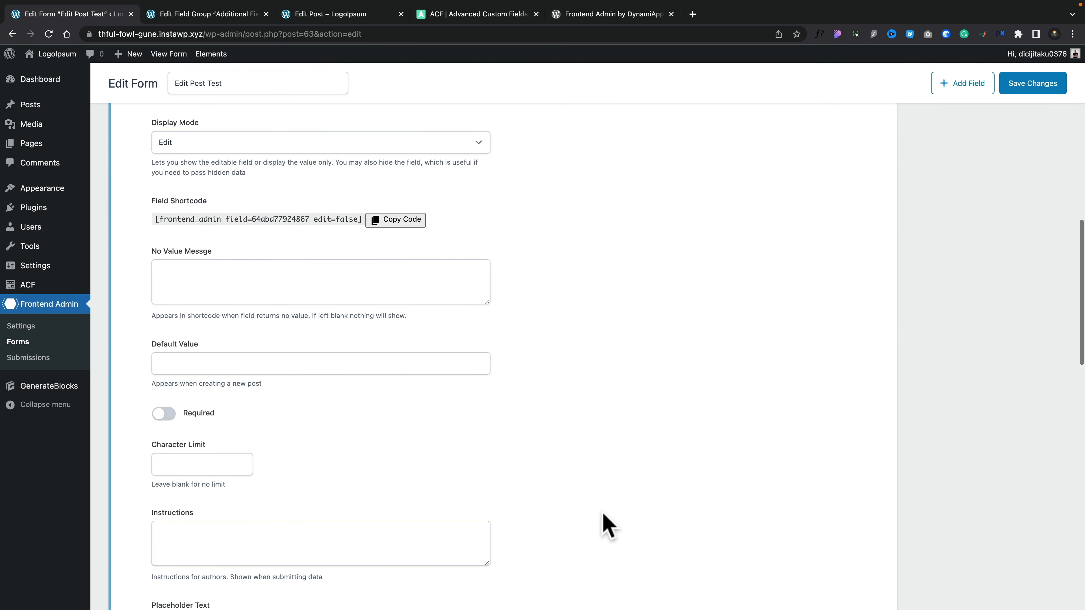
pyautogui.scroll(8, 609, 528)
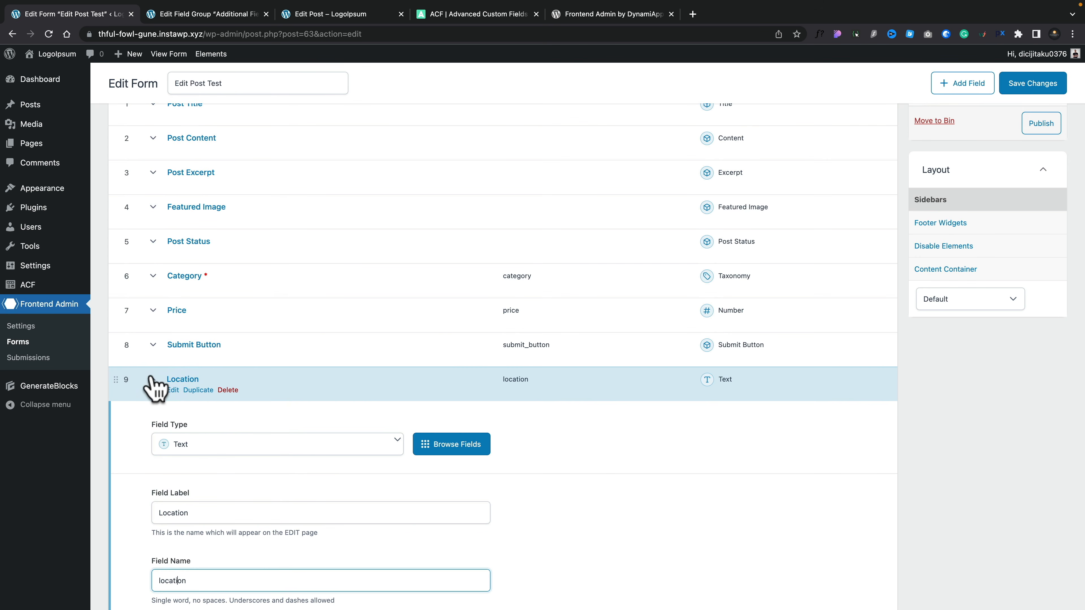
pyautogui.moveTo(116, 379); pyautogui.dragTo(115, 344)
pyautogui.scroll(3, 508, 357)
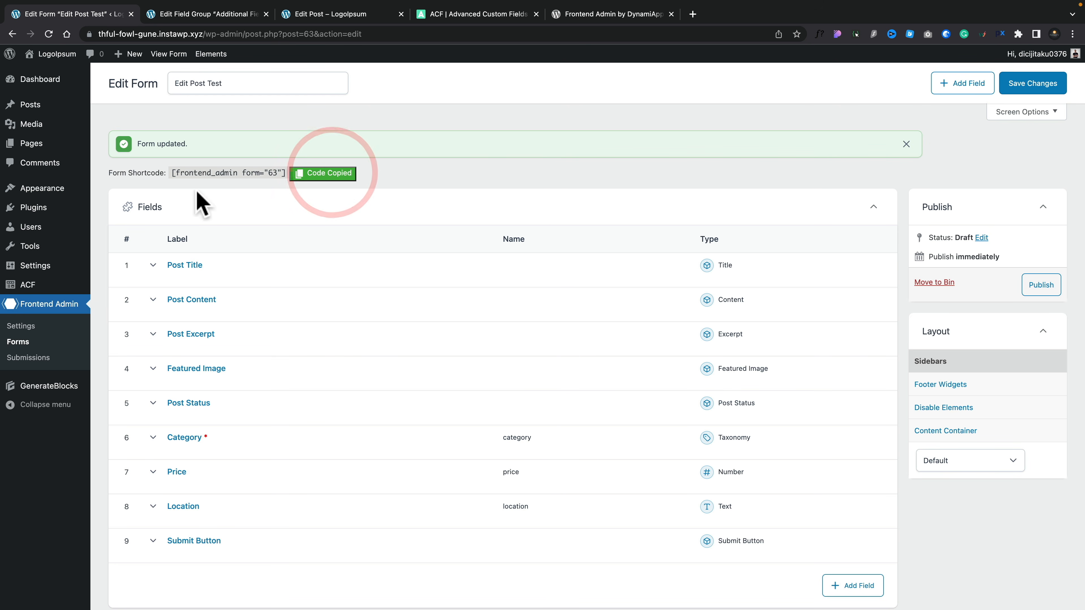
# Create a new page titled "Add New Post Tutorial" containing the form shortcode [frontend_admin form=63].
pyautogui.moveTo(43, 145)
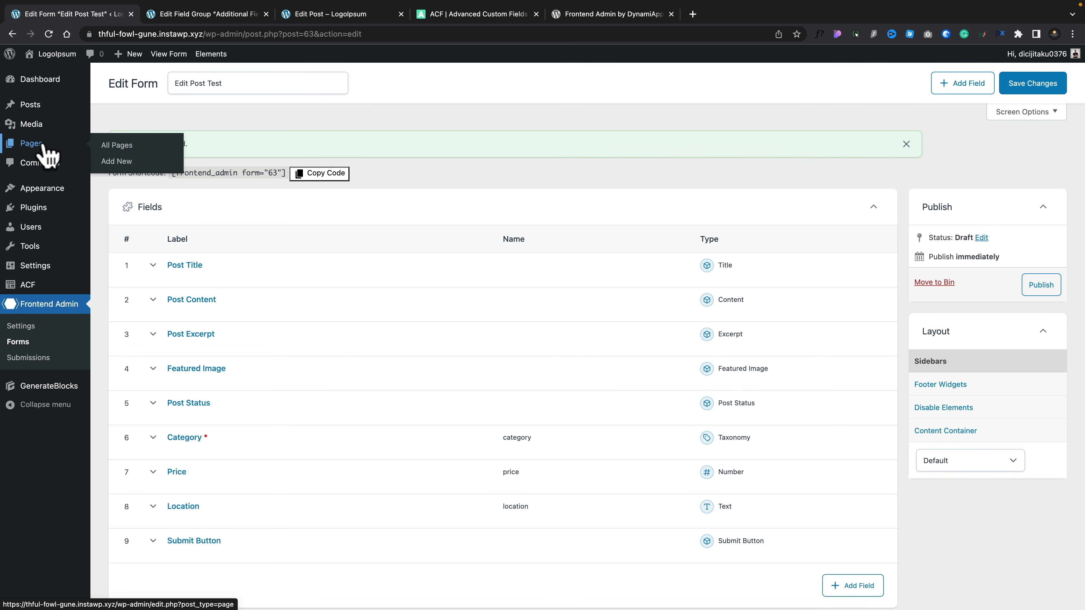
pyautogui.click(118, 162)
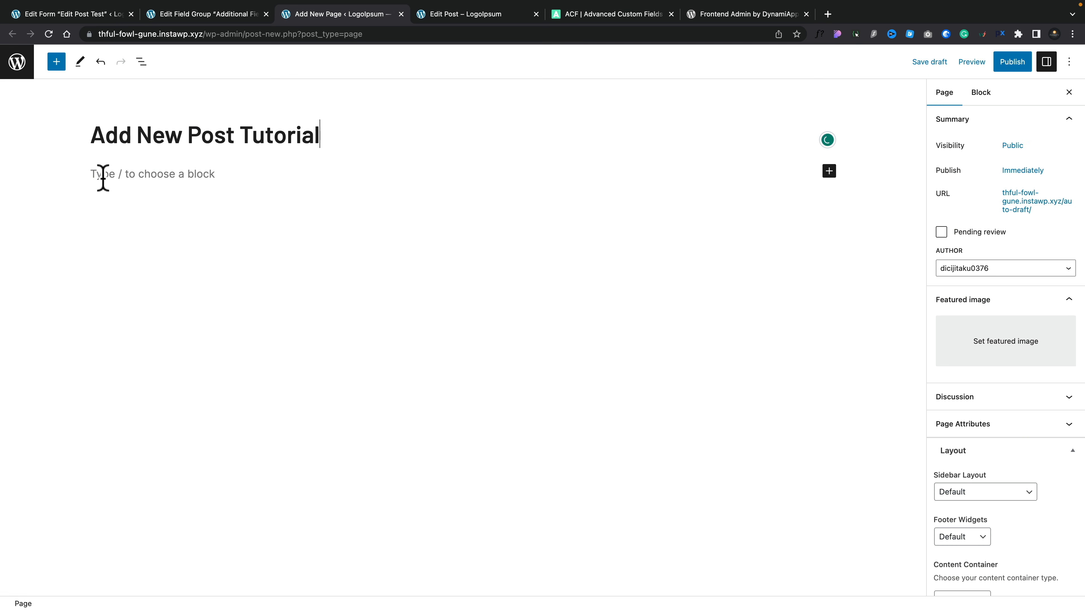
pyautogui.click(104, 175)
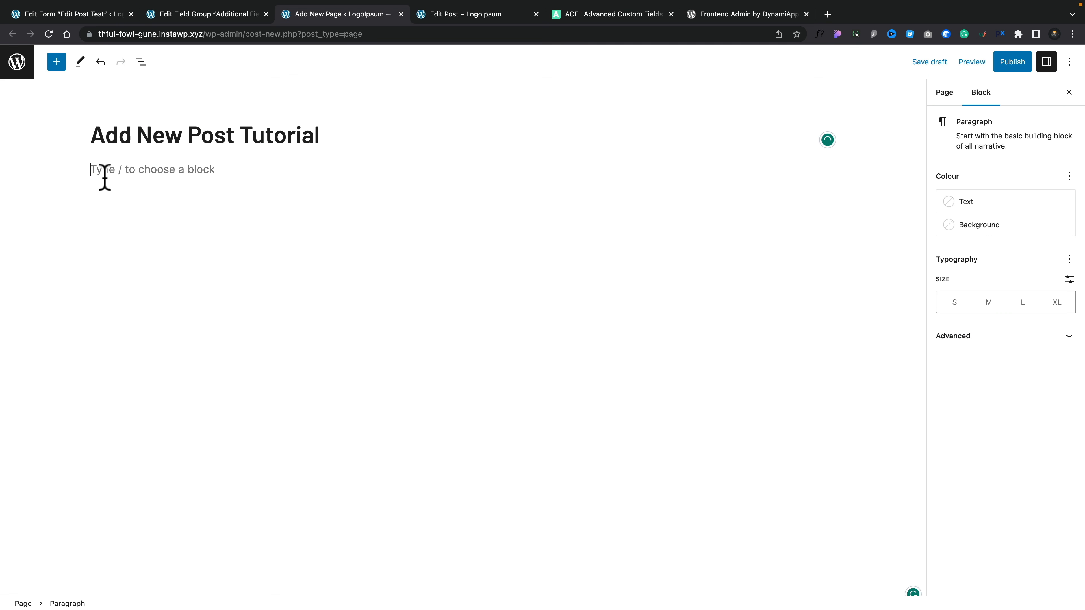
pyautogui.write('[frontend_admin form=63]')
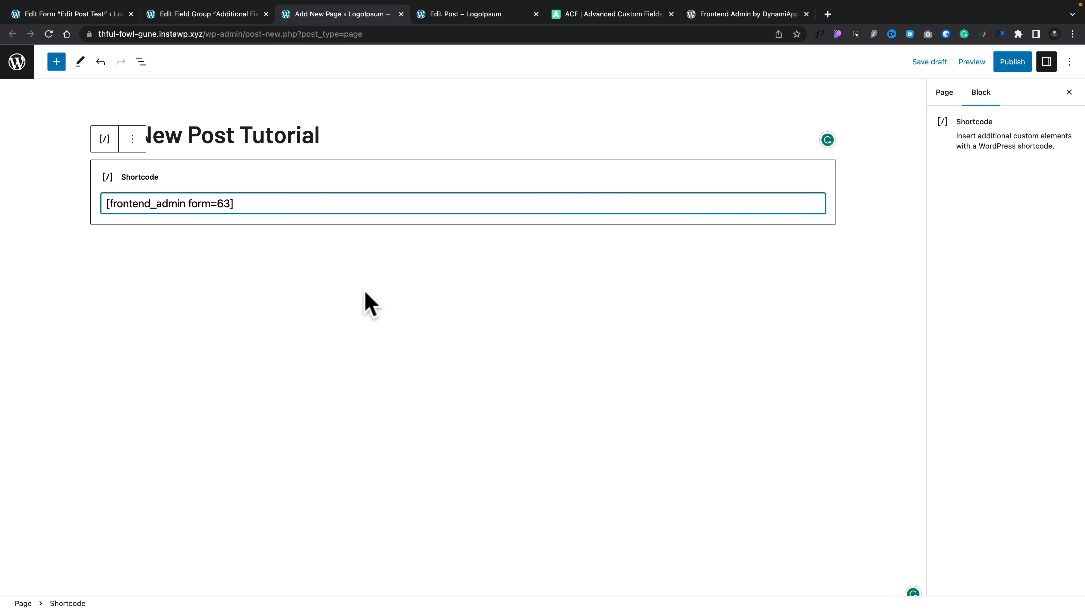
pyautogui.click(376, 267)
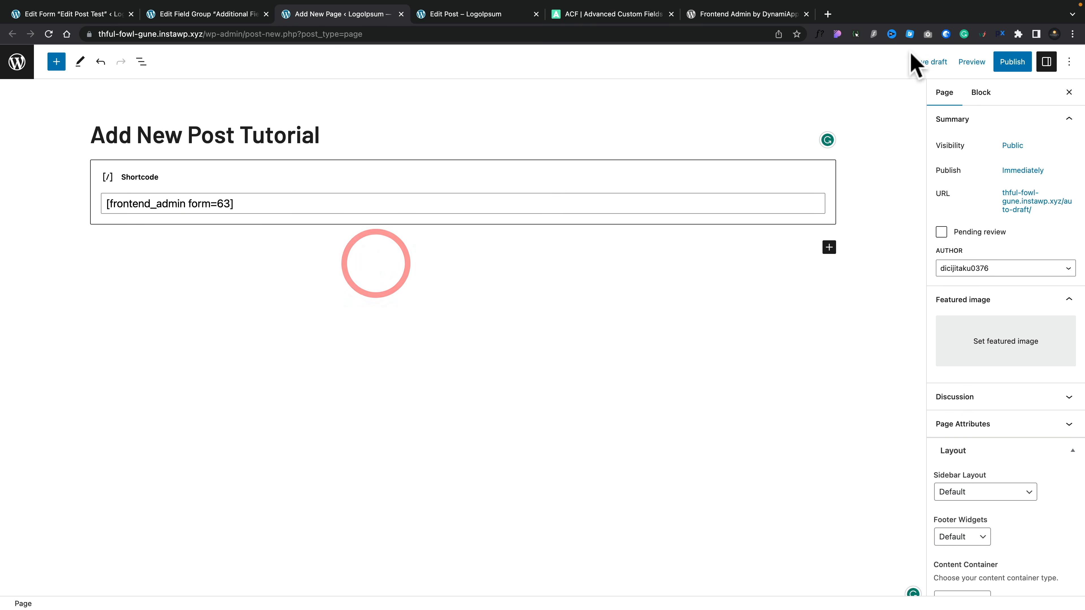
# Publish the Add New Post Tutorial page and preview it in a new tab.
pyautogui.click(1010, 63)
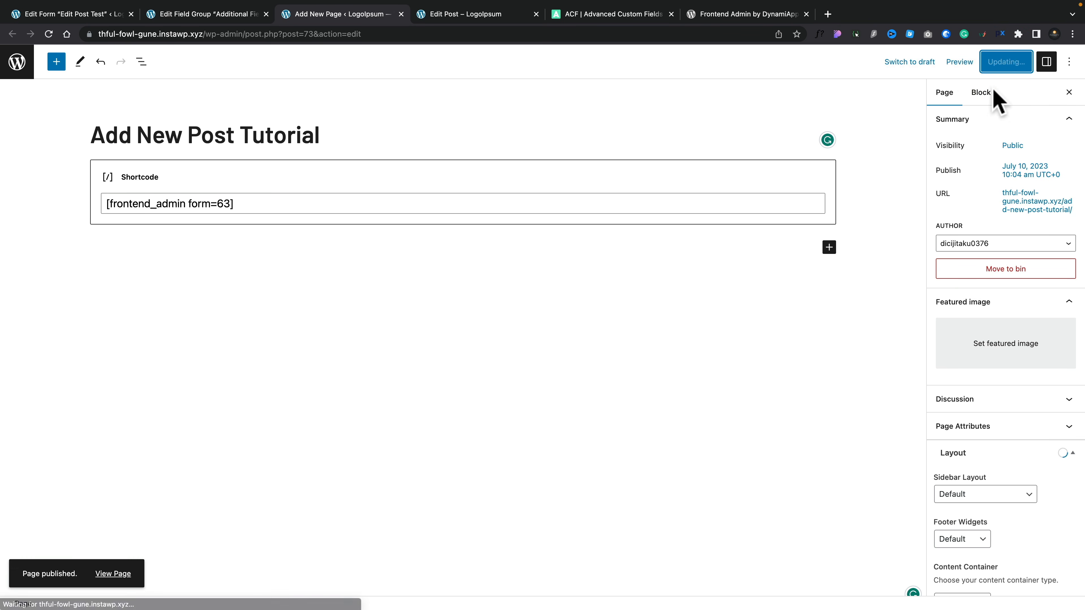
pyautogui.click(970, 62)
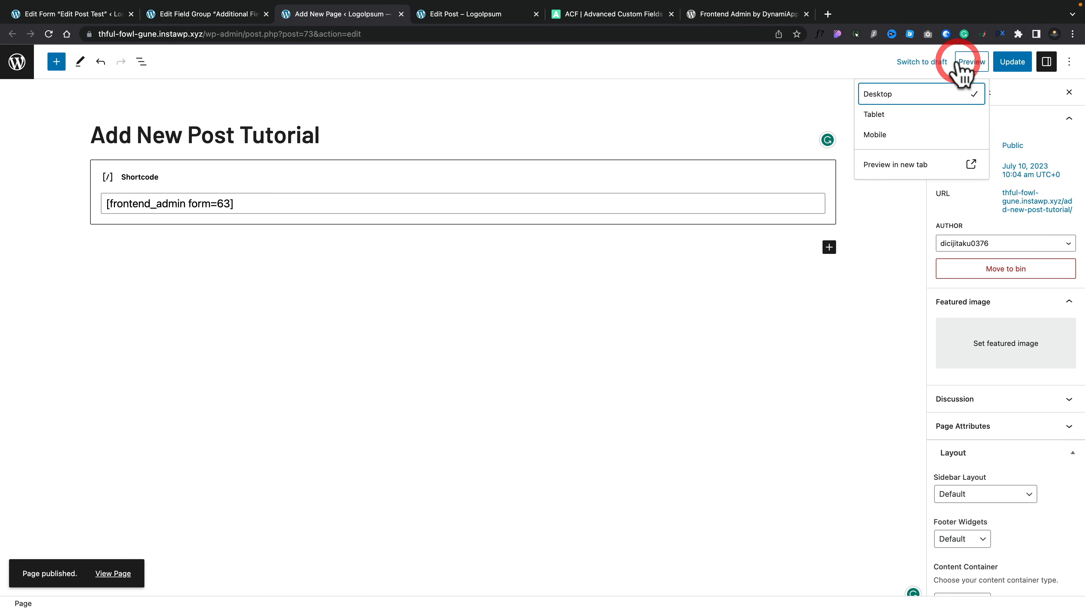
pyautogui.click(927, 163)
# Examine the Add New Post Tutorial page's form fields, from the title and content through to Category, Price and Location.
pyautogui.click(220, 231)
pyautogui.click(225, 361)
pyautogui.scroll(-6, 124, 447)
pyautogui.click(246, 319)
pyautogui.scroll(-2, 295, 504)
pyautogui.scroll(-5, 237, 455)
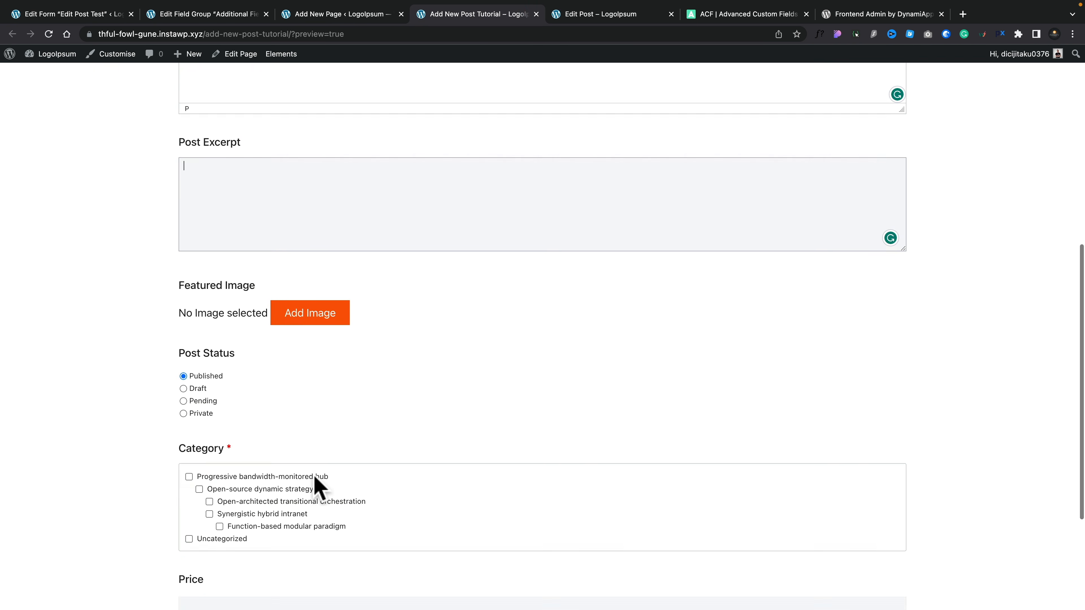
pyautogui.click(237, 475)
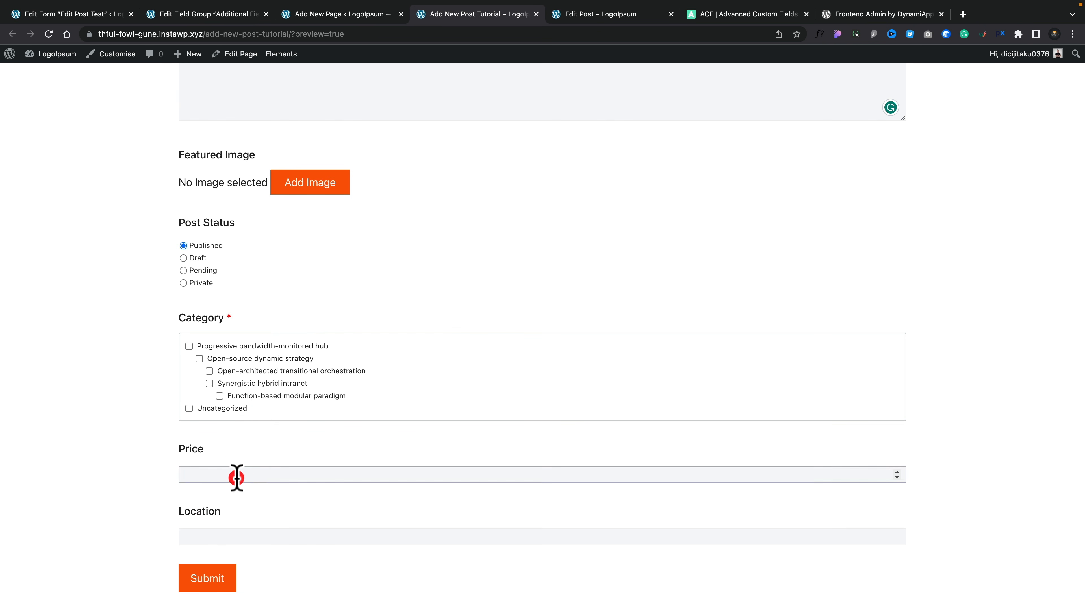
pyautogui.click(238, 534)
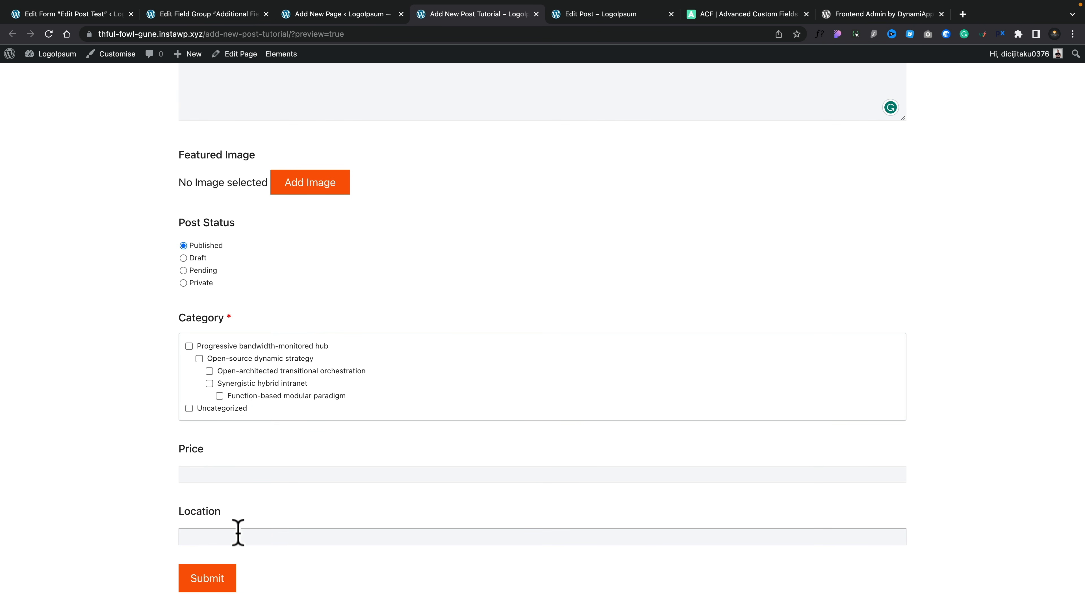
pyautogui.click(147, 388)
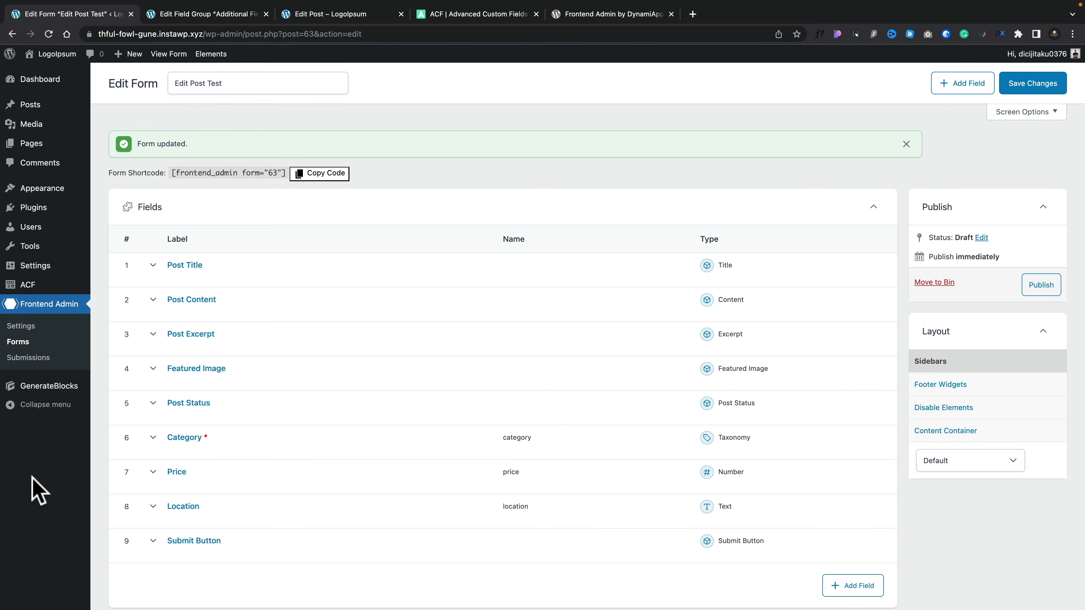
# Create a new Frontend Admin form of type Edit Post Form titled "Edit Post Tutorial" and save it.
pyautogui.click(18, 341)
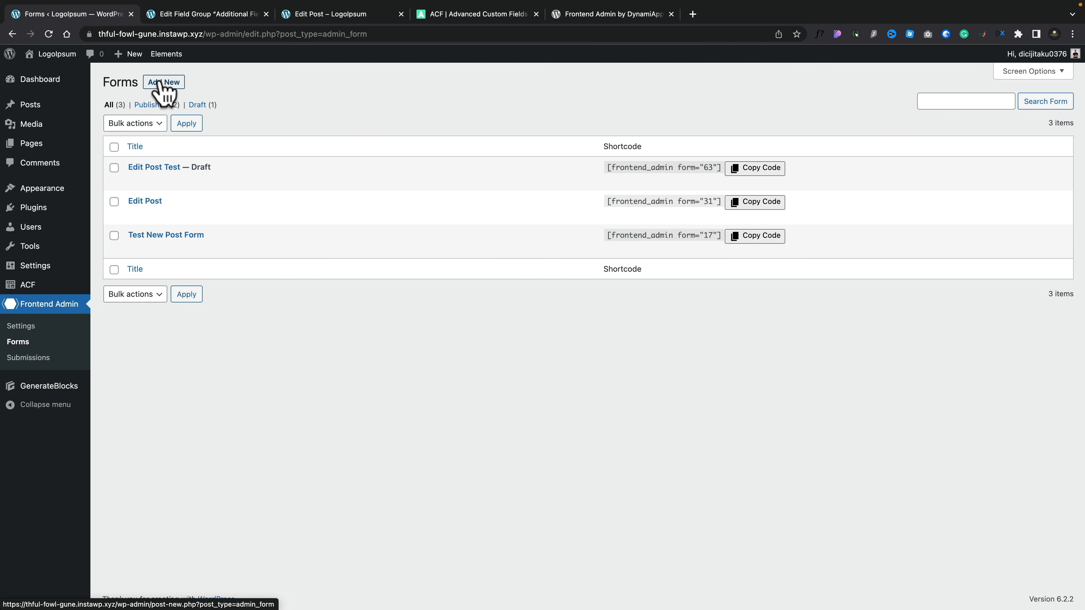
pyautogui.click(161, 82)
pyautogui.click(225, 168)
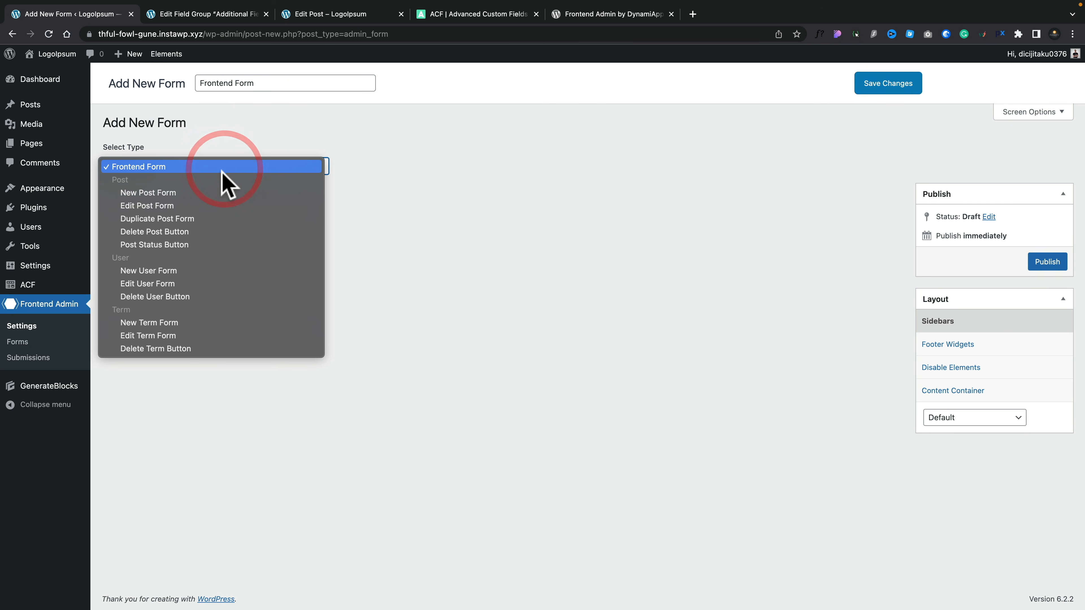
pyautogui.click(206, 205)
pyautogui.tripleClick(197, 83)
pyautogui.write('Edit Post Tutorial')
pyautogui.click(895, 81)
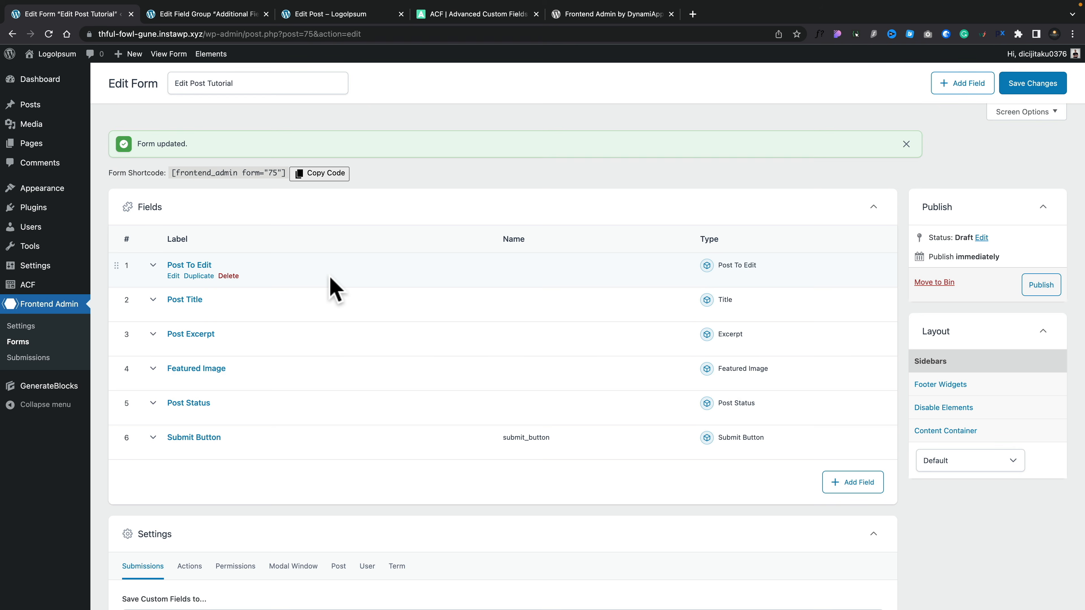
# Add a Taxonomy field to the form with the label "Category" and the name "category".
pyautogui.scroll(-5, 344, 378)
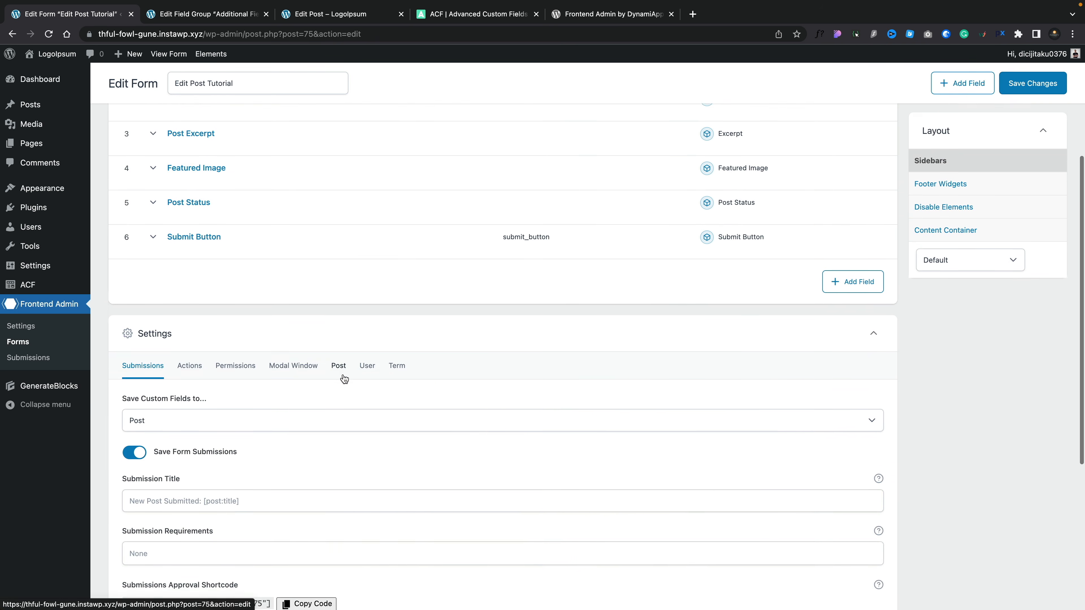
pyautogui.scroll(3, 344, 379)
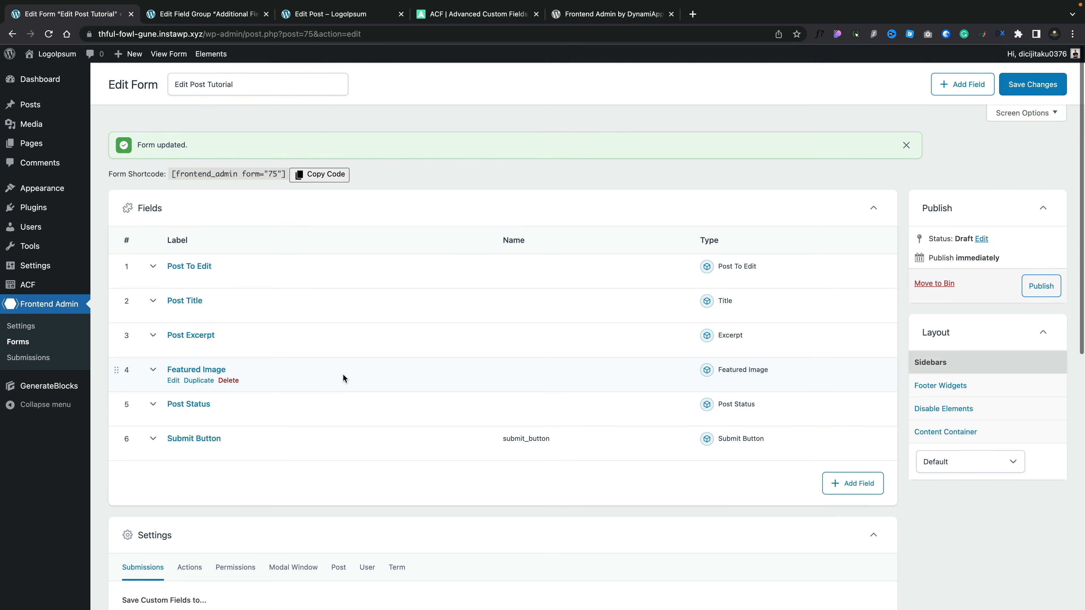
pyautogui.scroll(-1, 928, 477)
pyautogui.click(857, 470)
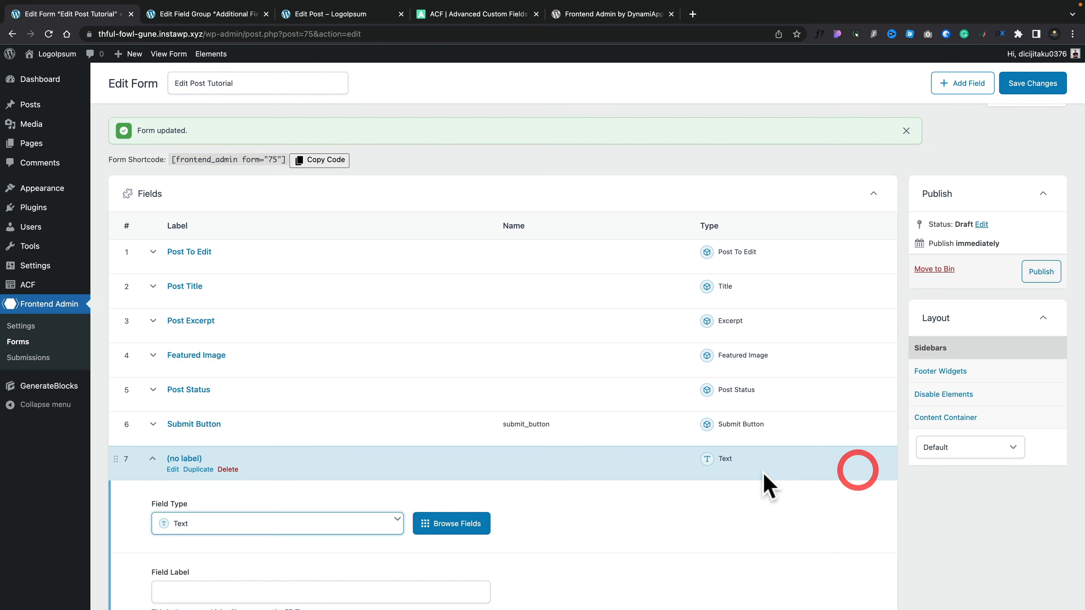
pyautogui.scroll(-3, 512, 449)
pyautogui.click(311, 408)
pyautogui.write('ta')
pyautogui.click(220, 463)
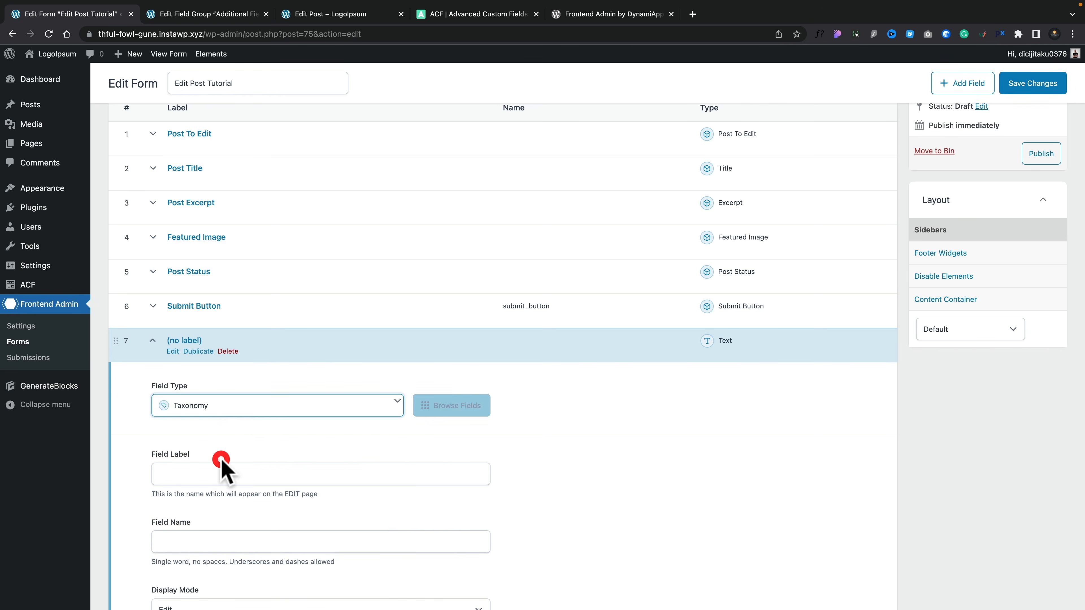
pyautogui.scroll(-3, 612, 497)
pyautogui.click(193, 372)
pyautogui.write('Category')
pyautogui.click(181, 432)
pyautogui.scroll(-5, 552, 504)
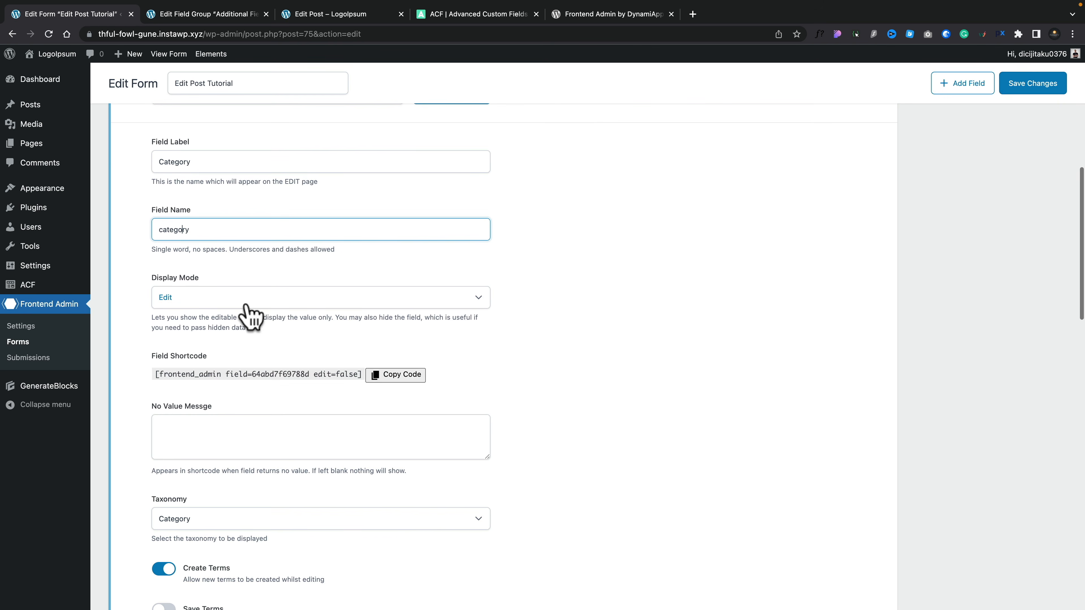
# Disable Create Terms for the Category field and enable its Save Terms, Load Terms and Required options.
pyautogui.scroll(-3, 564, 438)
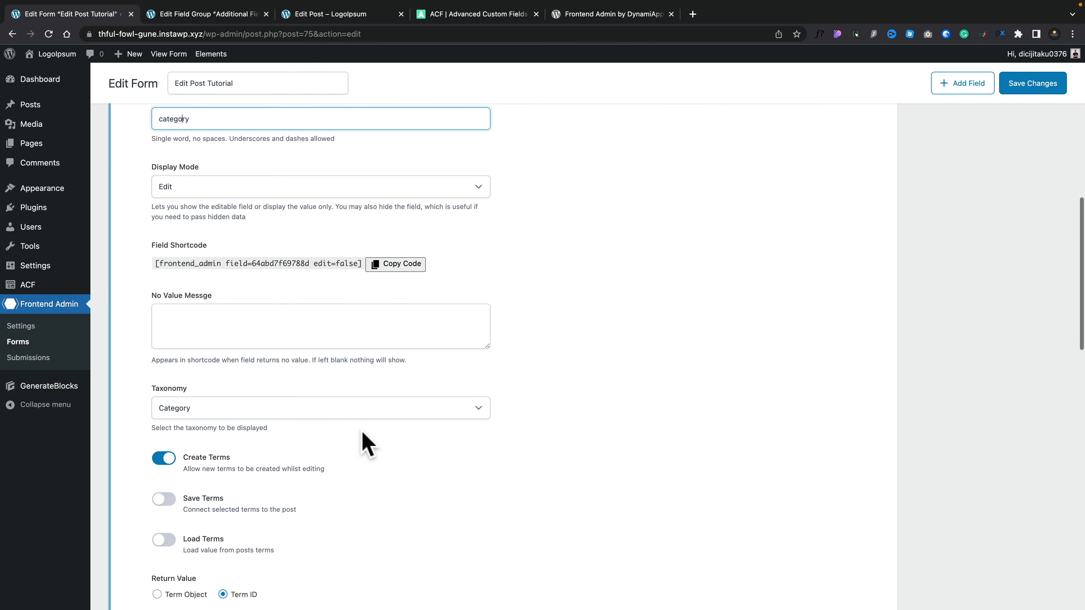
pyautogui.scroll(-2, 299, 437)
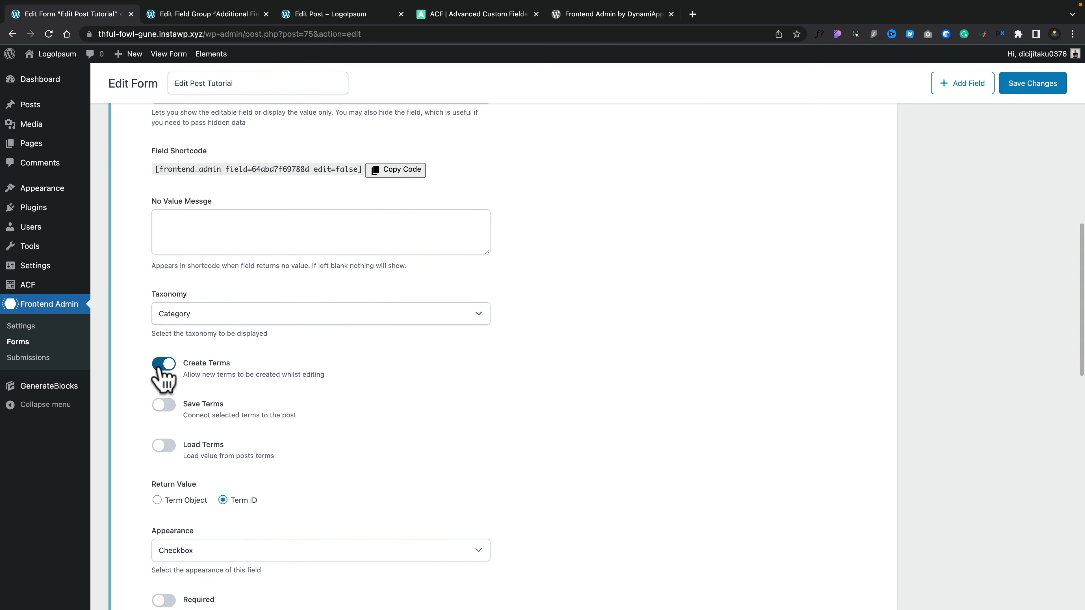
pyautogui.click(165, 406)
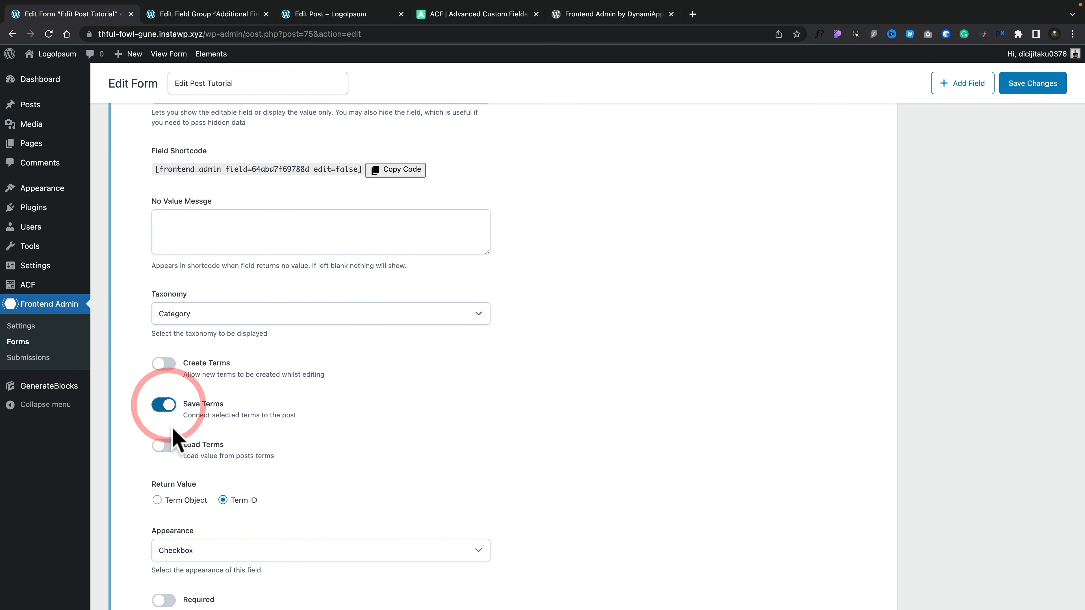
pyautogui.click(167, 446)
pyautogui.scroll(-4, 497, 449)
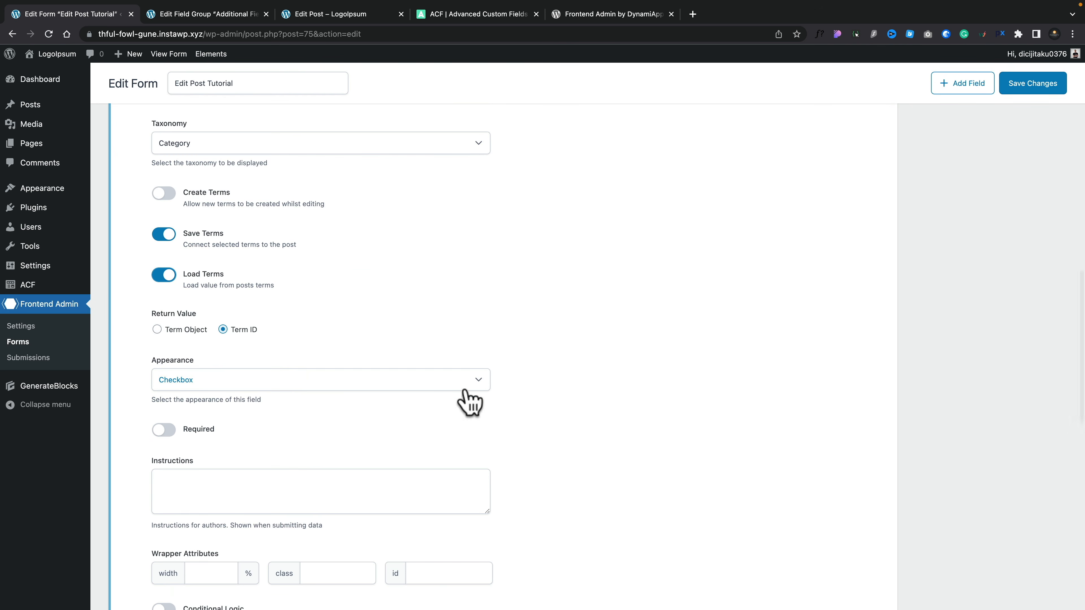
pyautogui.scroll(-1, 512, 428)
pyautogui.scroll(-3, 560, 457)
pyautogui.click(164, 281)
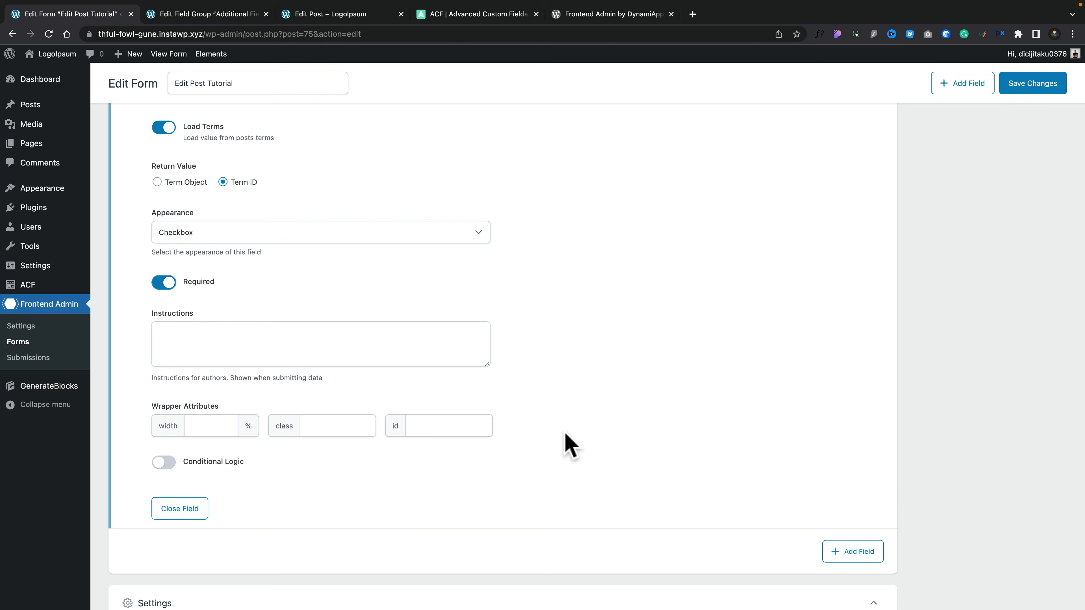
# Collapse the Category field, move it above the Submit Button, and add another field to the form.
pyautogui.scroll(10, 570, 446)
pyautogui.scroll(9, 564, 444)
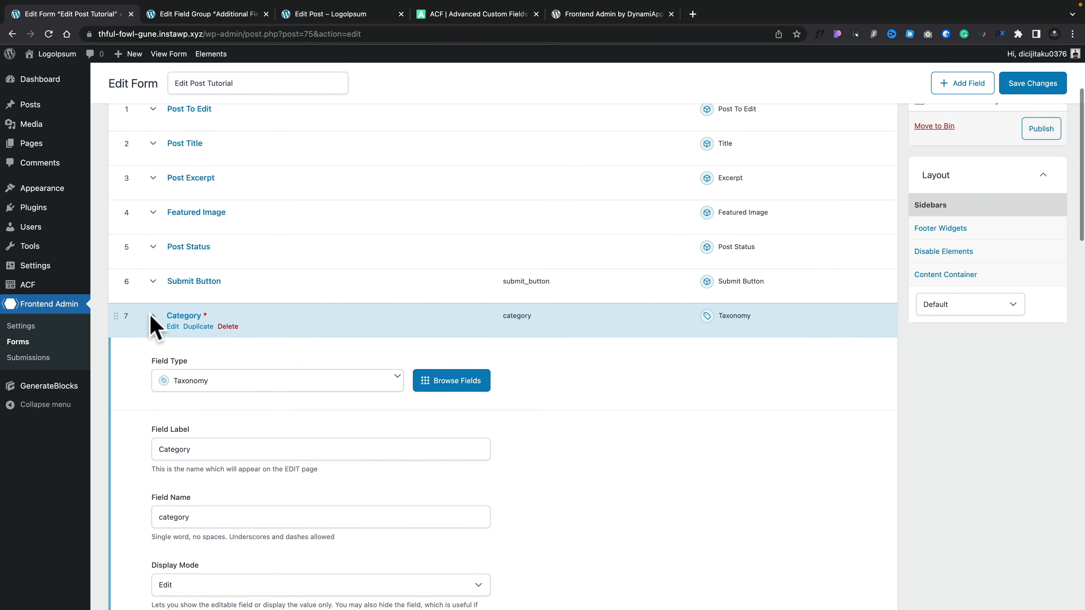
pyautogui.moveTo(147, 323); pyautogui.dragTo(110, 274)
pyautogui.click(847, 358)
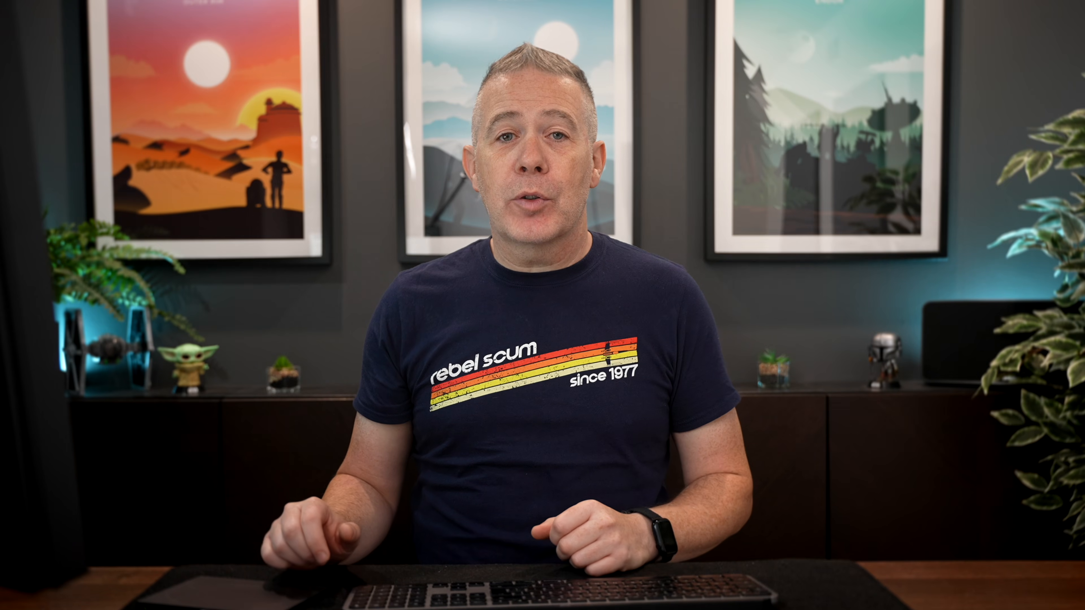
# Review the form's submission, action, modal window, permission and post settings, including the redirect options and success message.
pyautogui.scroll(-3, 496, 417)
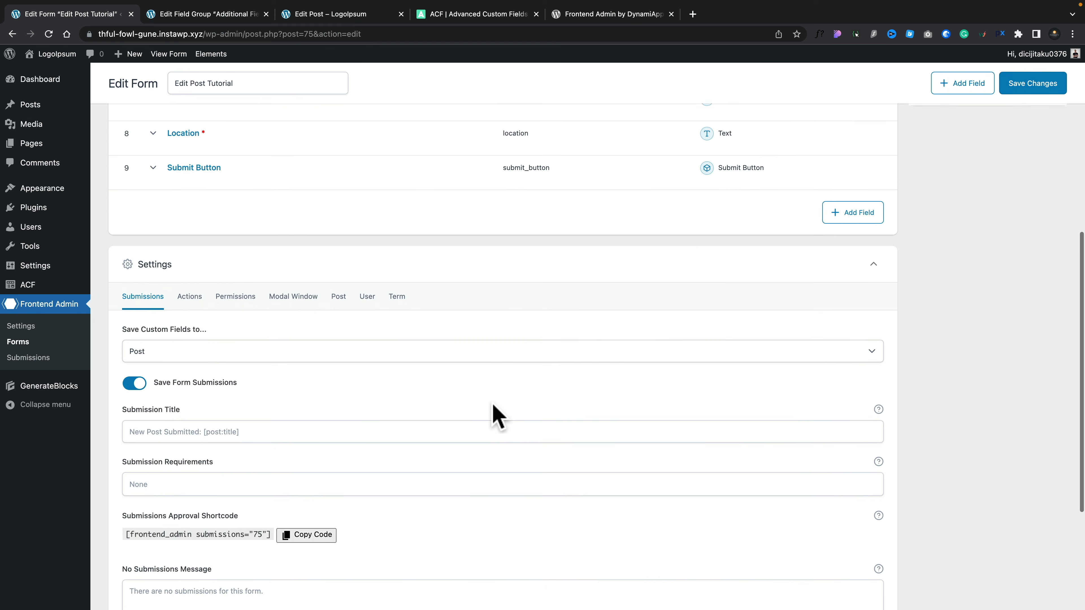
pyautogui.scroll(-2, 493, 411)
pyautogui.click(192, 202)
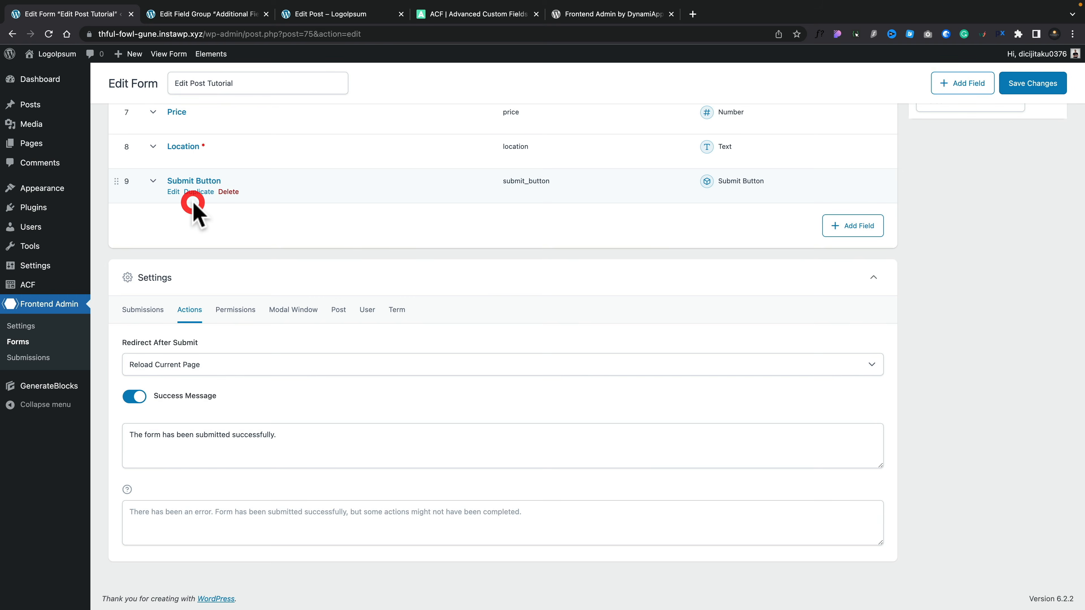
pyautogui.click(213, 371)
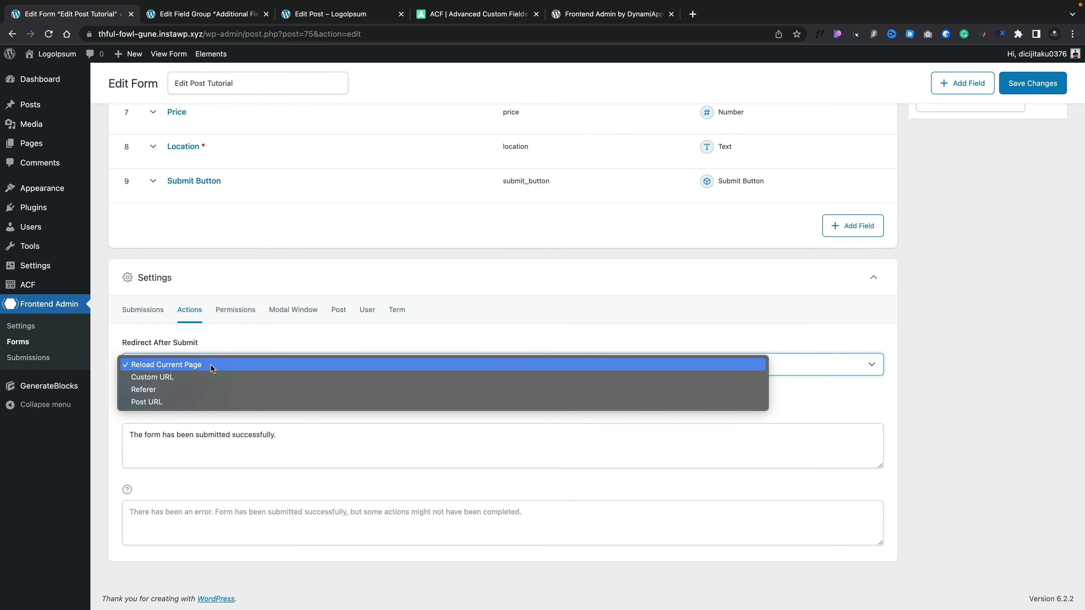
pyautogui.click(236, 342)
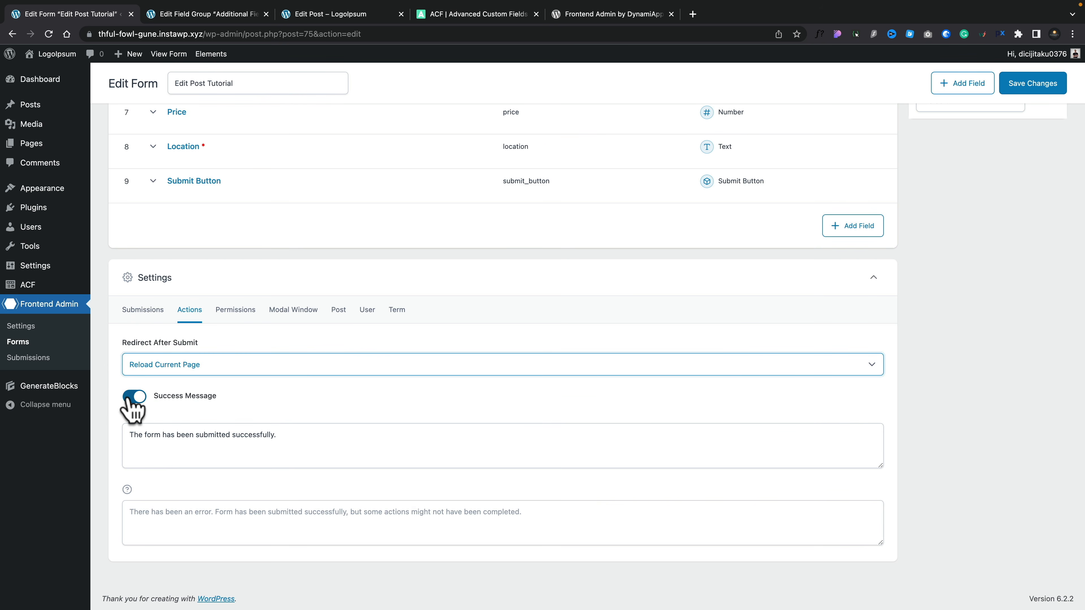
pyautogui.click(297, 440)
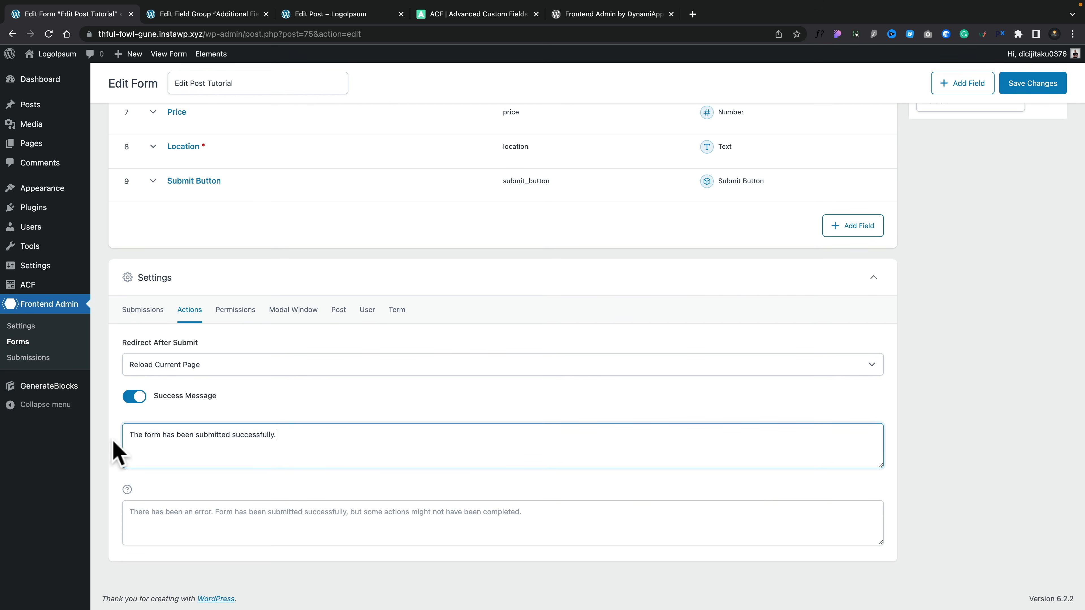
pyautogui.click(312, 509)
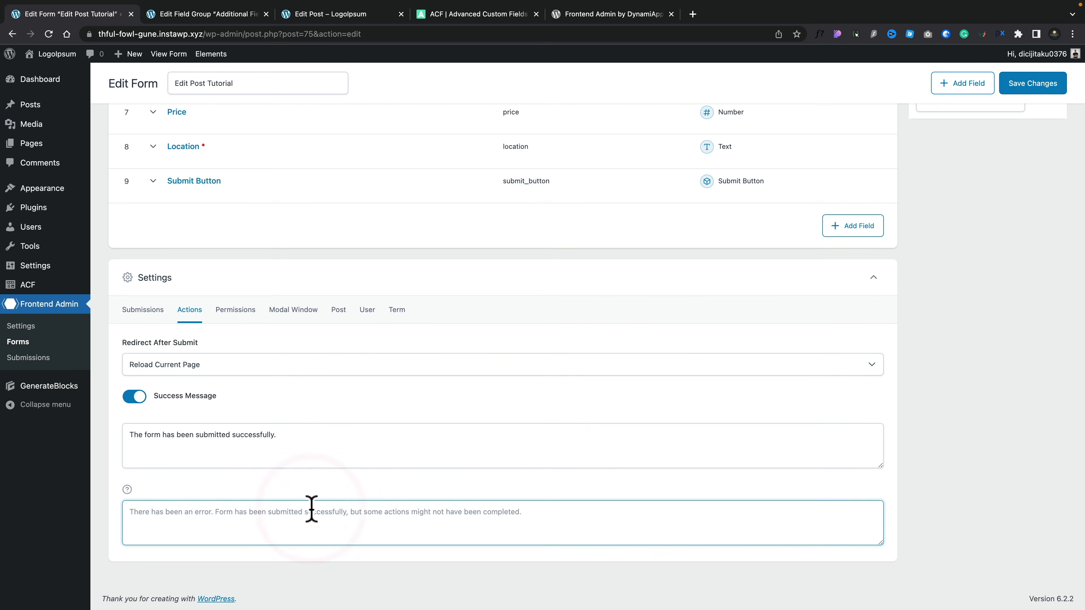
pyautogui.click(292, 311)
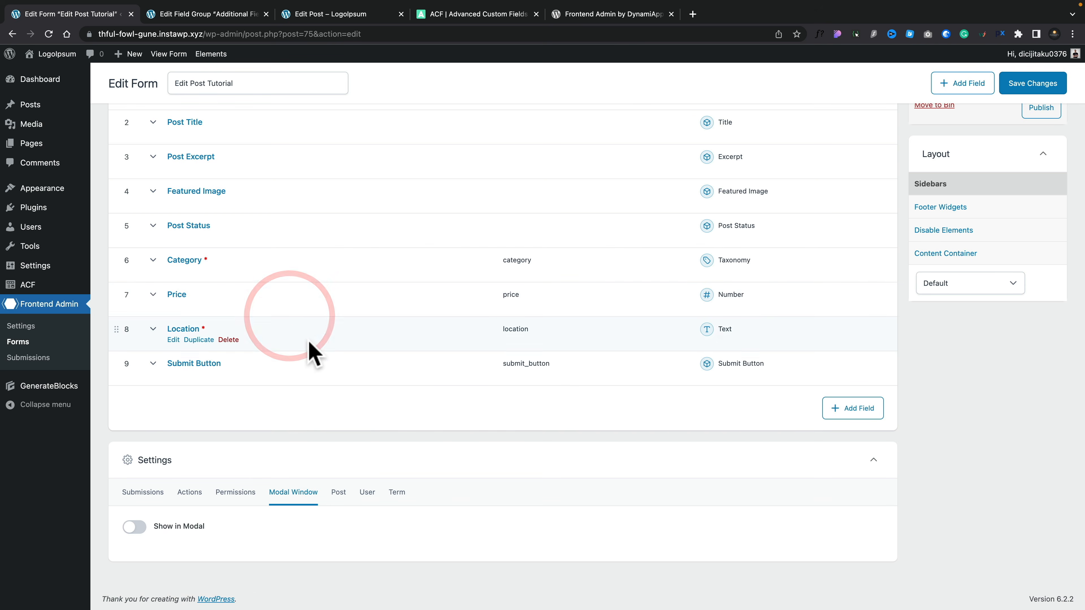
pyautogui.click(233, 494)
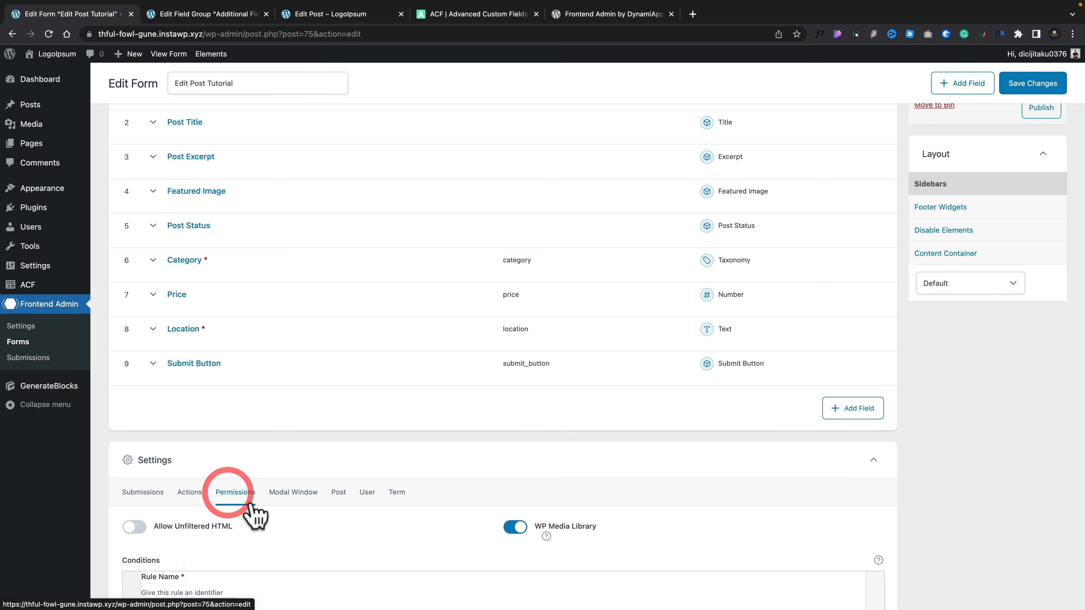
pyautogui.scroll(-3, 256, 513)
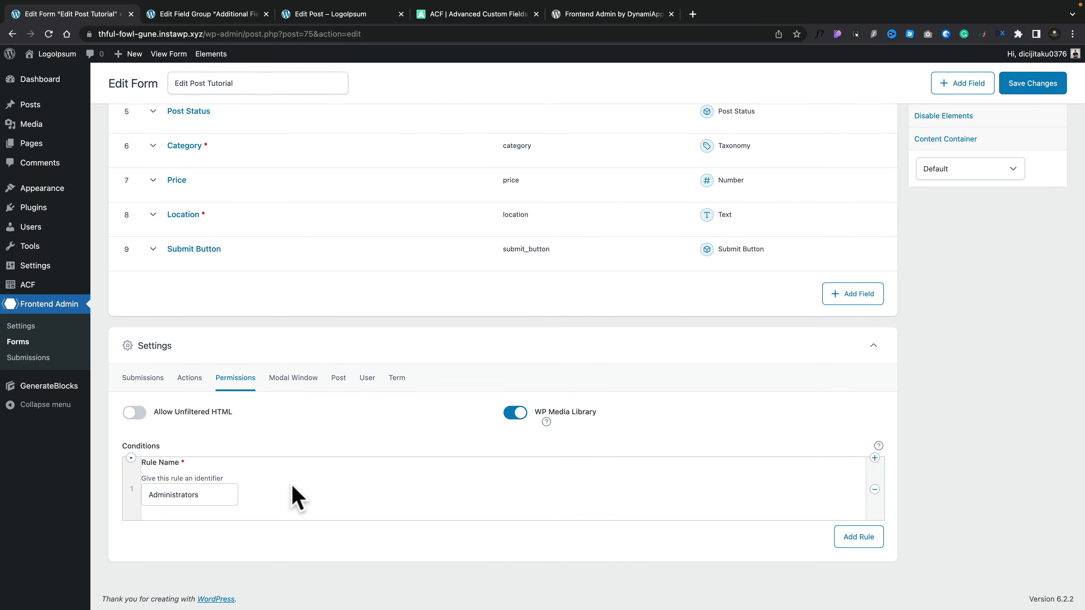
pyautogui.click(339, 377)
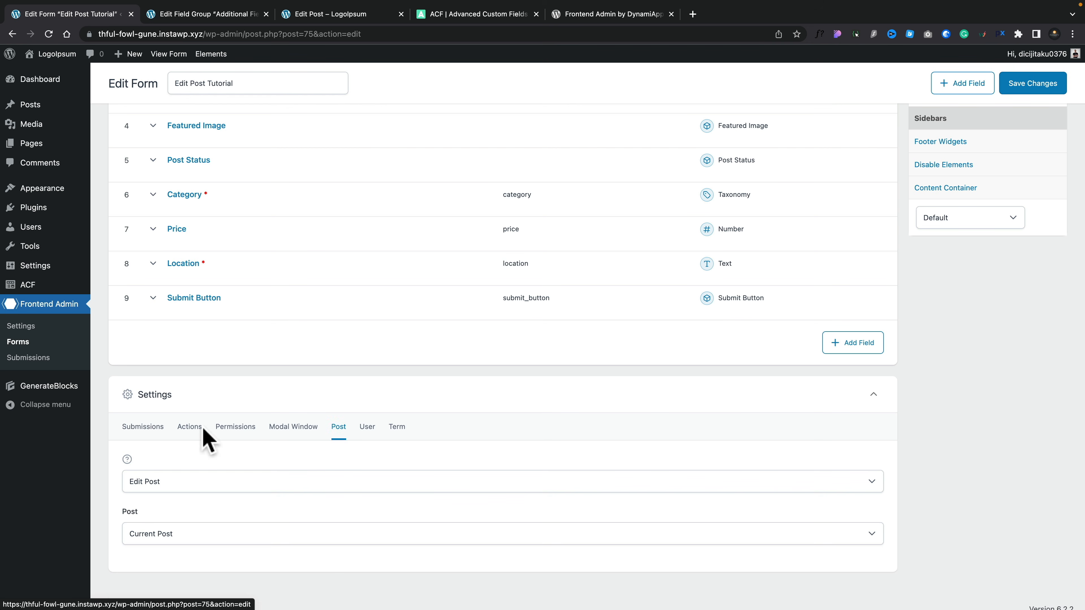
pyautogui.click(139, 427)
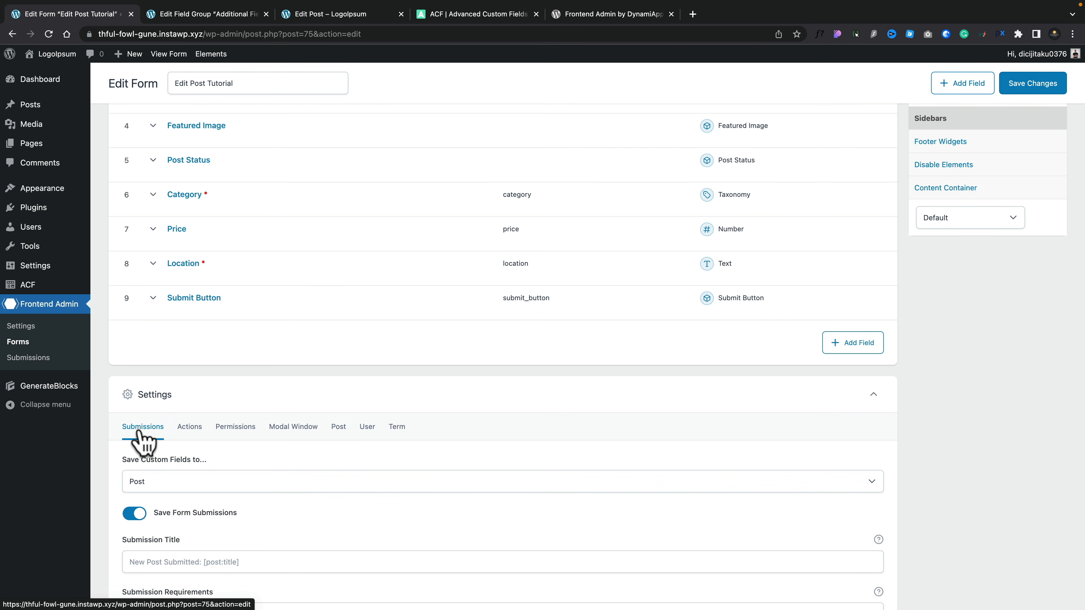
# Save the Edit Post Tutorial form and copy its shortcode.
pyautogui.click(1041, 84)
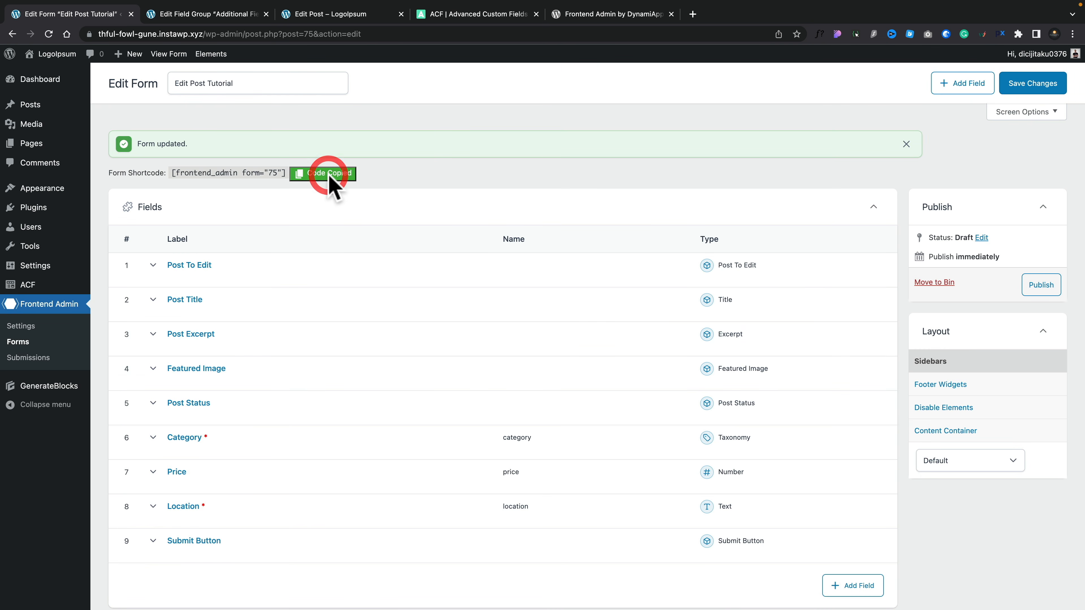
# Create a new page in a separate browser tab and title it "Edit Post Tutorial".
pyautogui.moveTo(83, 193)
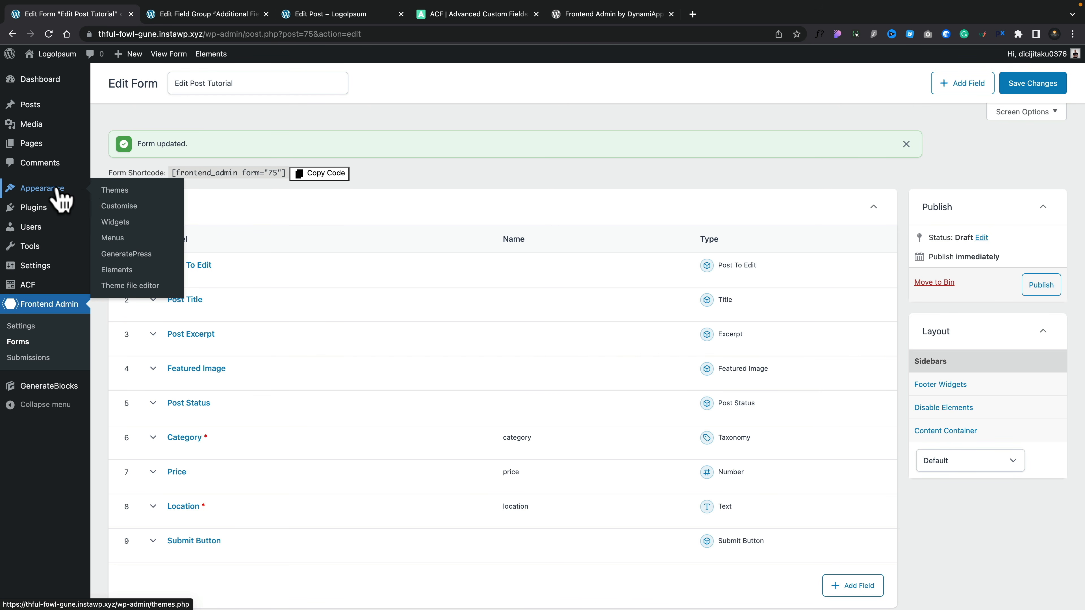
pyautogui.moveTo(64, 145)
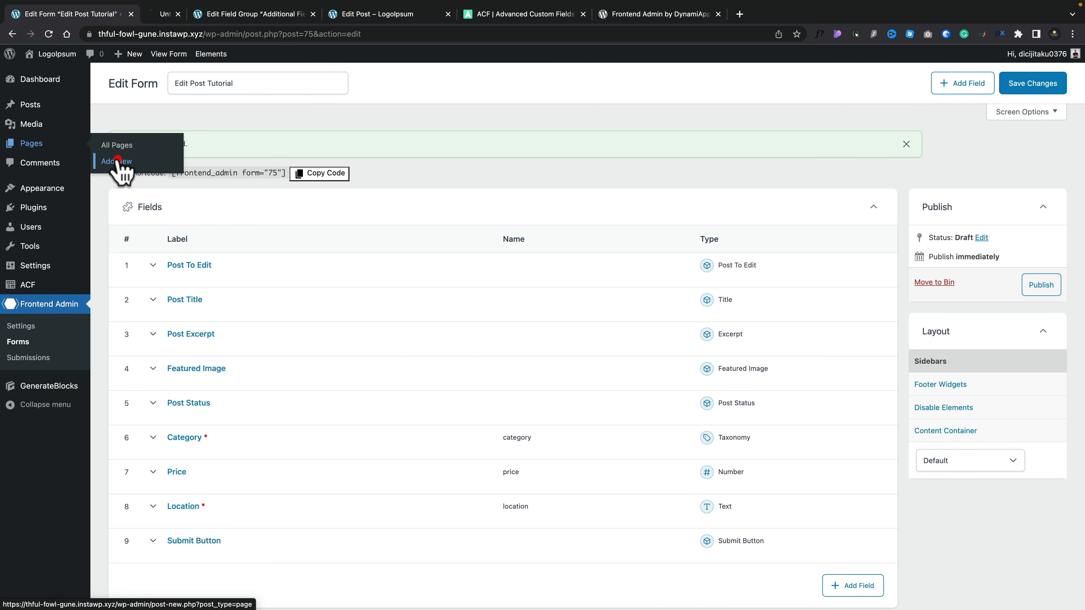
pyautogui.keyDown('shift'); pyautogui.keyDown('super'); pyautogui.click(119, 161); pyautogui.keyUp('super'); pyautogui.keyUp('shift')
pyautogui.click(145, 138)
pyautogui.write('Edit O')
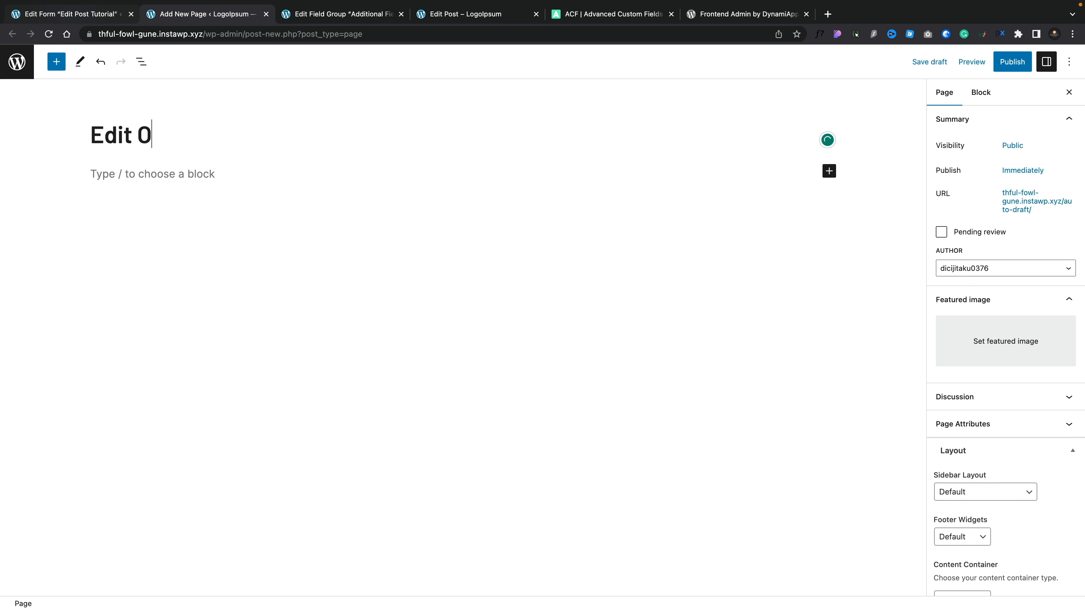
pyautogui.press('BackSpace')
pyautogui.write('Post Tutorial')
# Insert the shortcode [frontend_admin form=75] into the page body and publish the page.
pyautogui.click(112, 179)
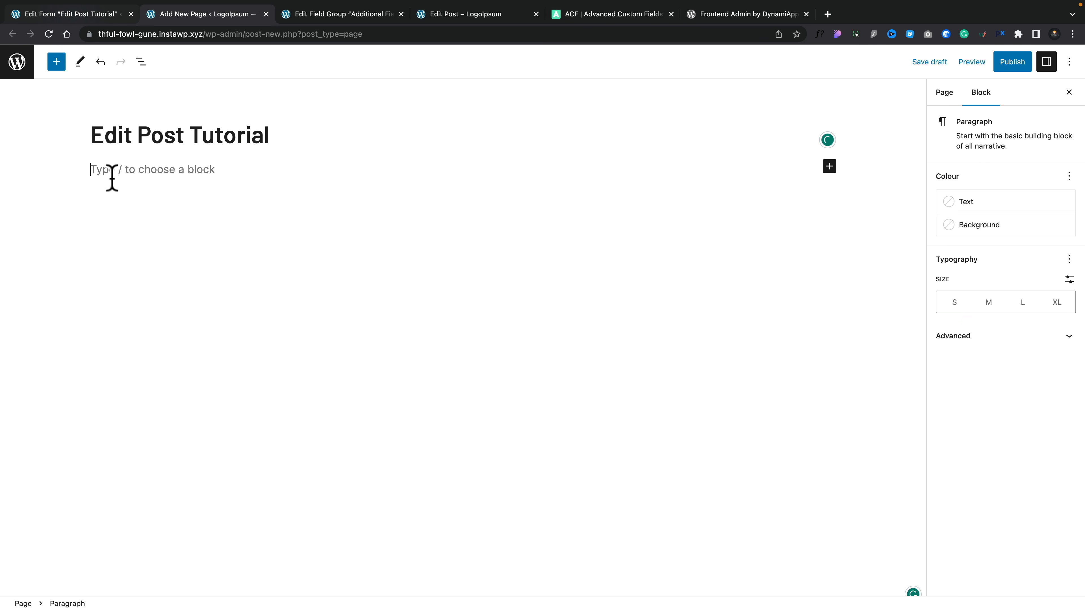
pyautogui.write('[frontend_admin form=75]')
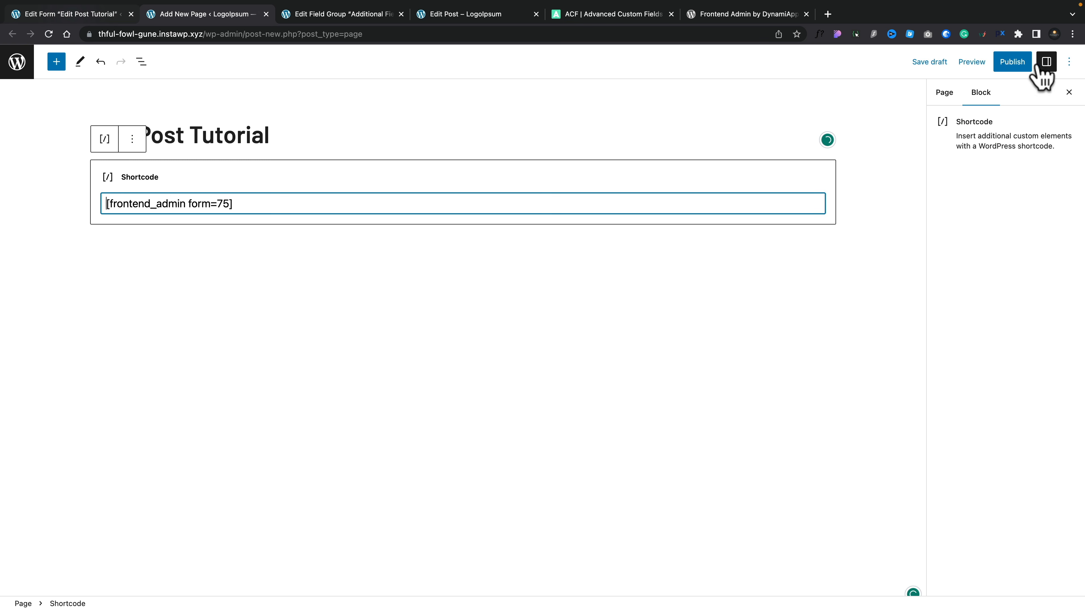
pyautogui.click(1012, 64)
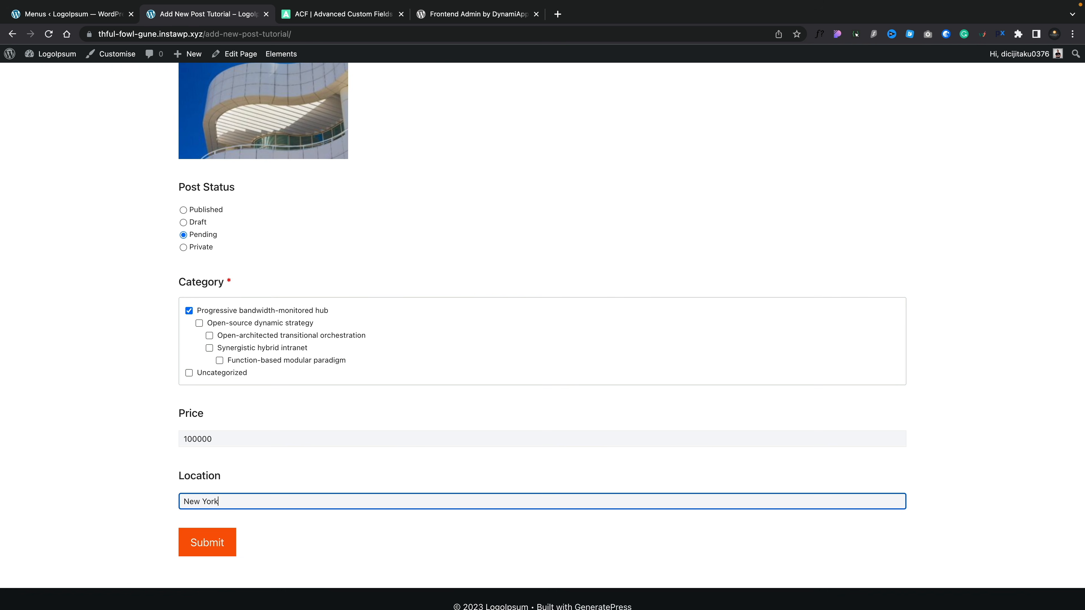
# Submit the completed new post form and open Sample Test Post from the admin posts list.
pyautogui.click(211, 549)
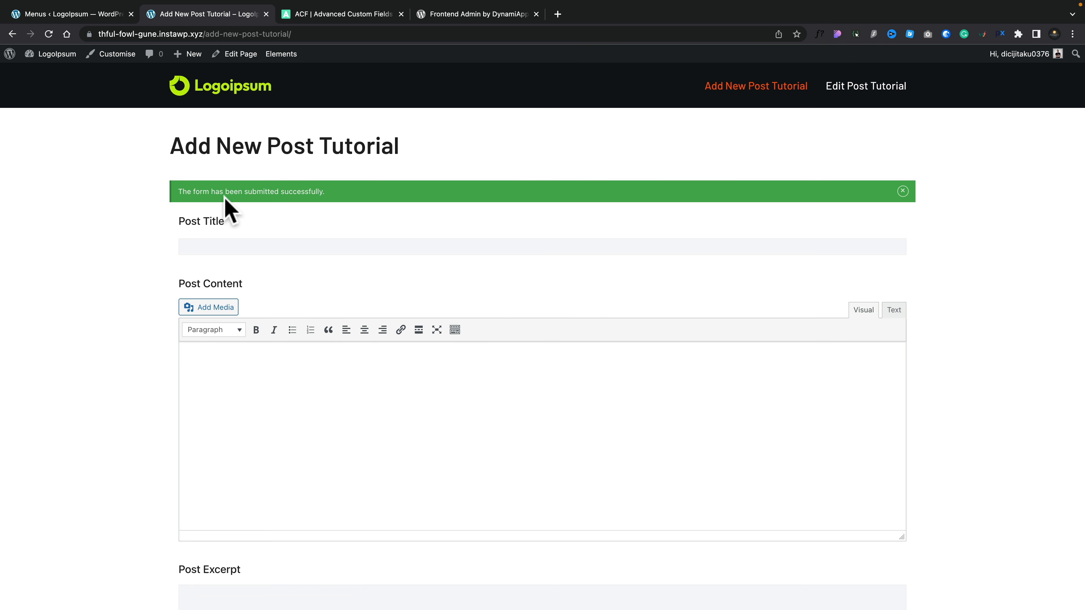
pyautogui.click(60, 13)
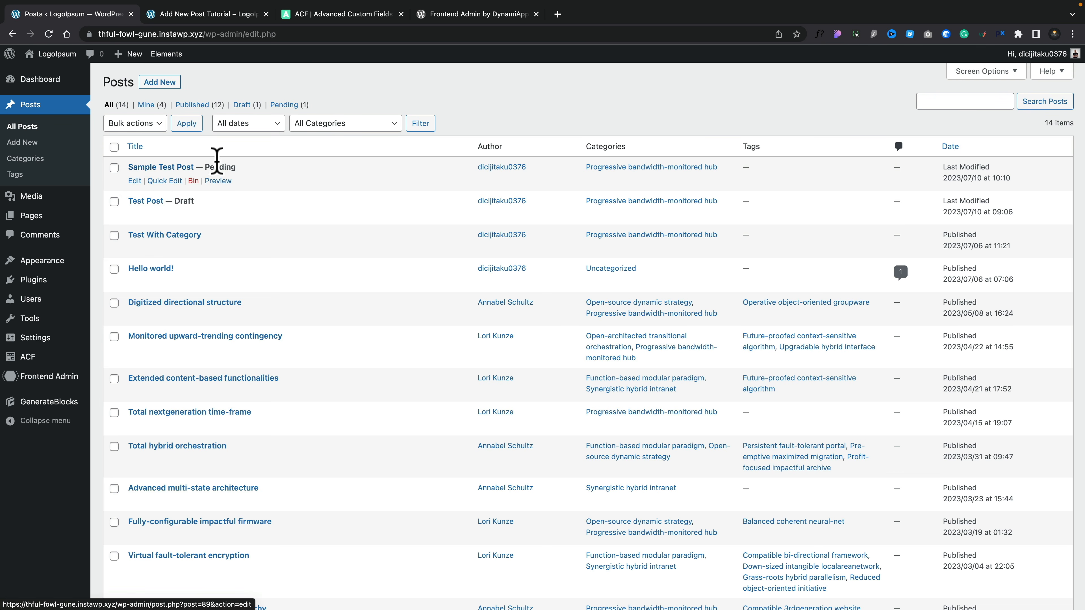
pyautogui.click(175, 167)
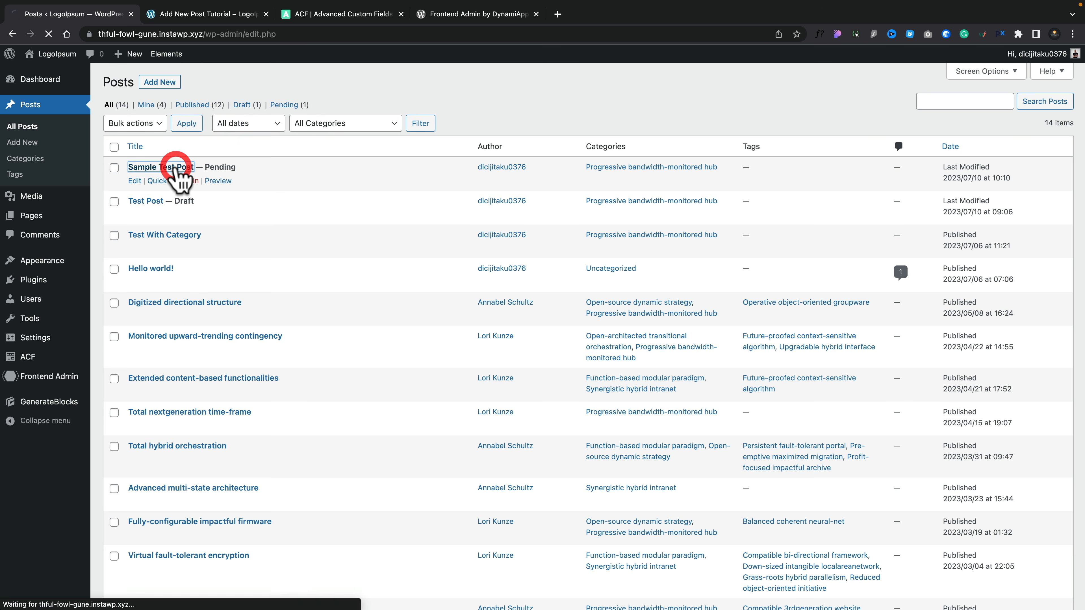
# Check Sample Test Post's title, content, Price and Location fields, status, categories, featured image and excerpt.
pyautogui.click(279, 138)
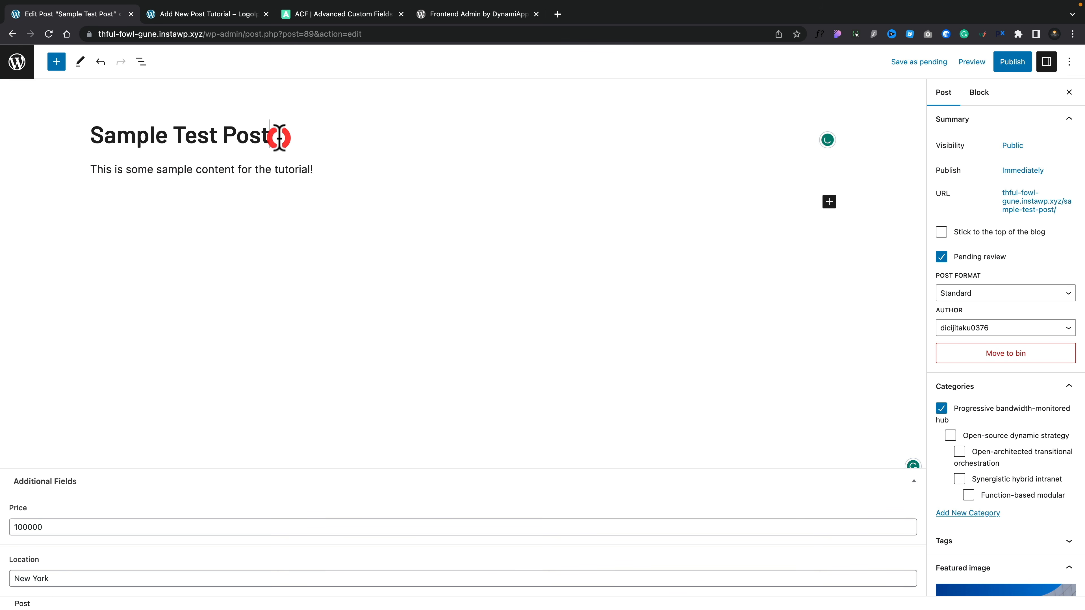
pyautogui.click(308, 170)
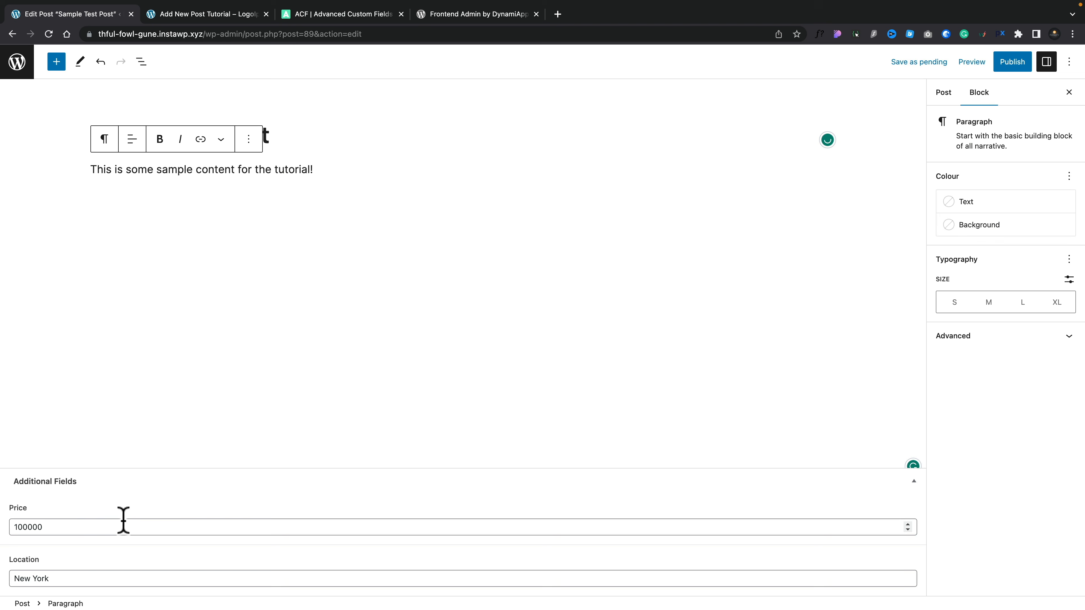
pyautogui.click(945, 93)
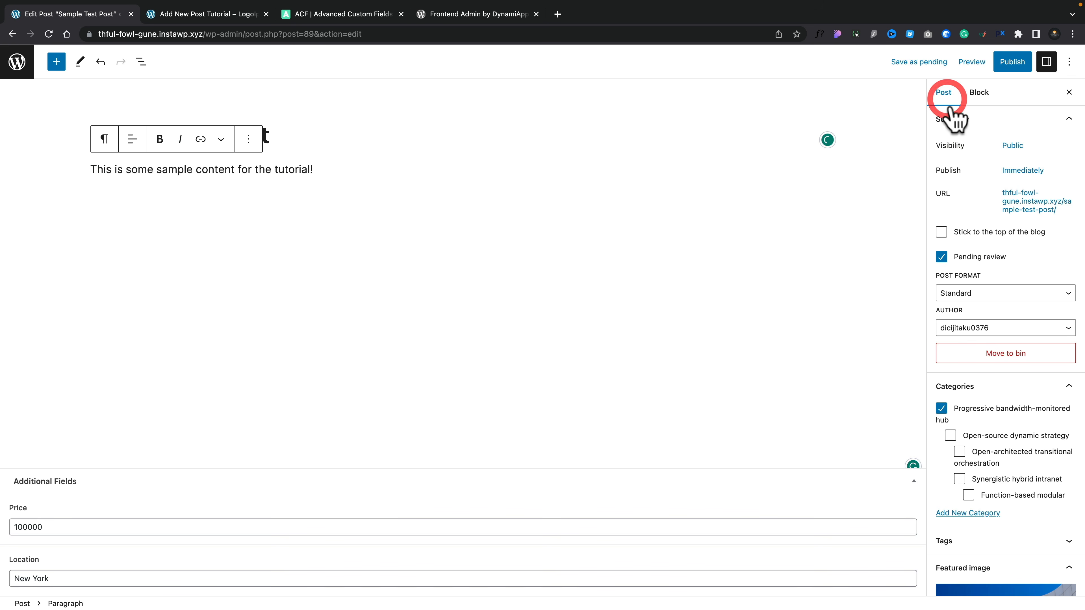
pyautogui.scroll(-6, 993, 427)
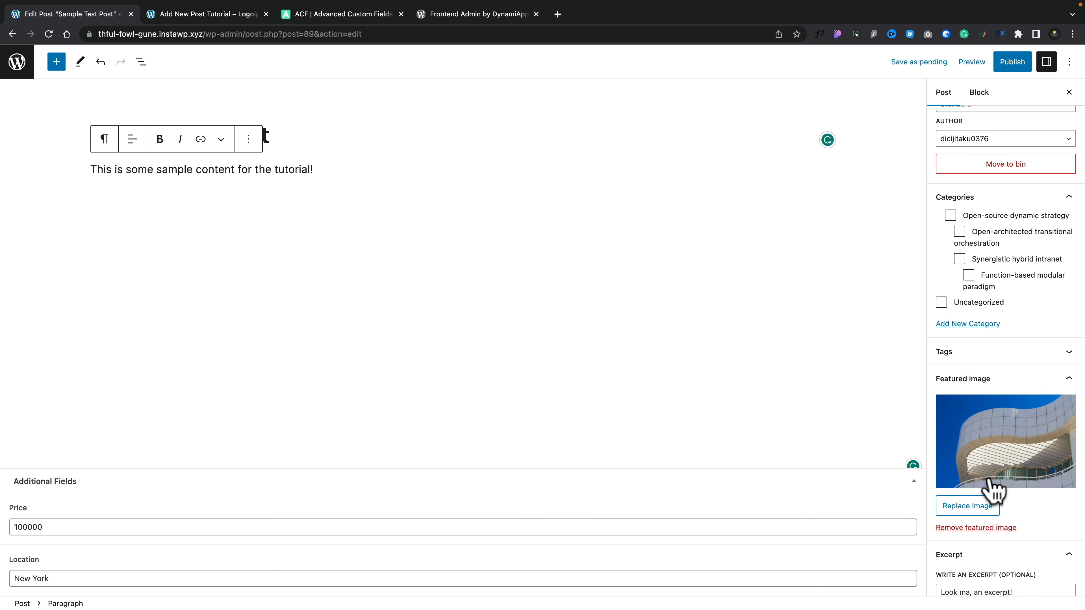
pyautogui.scroll(6, 993, 489)
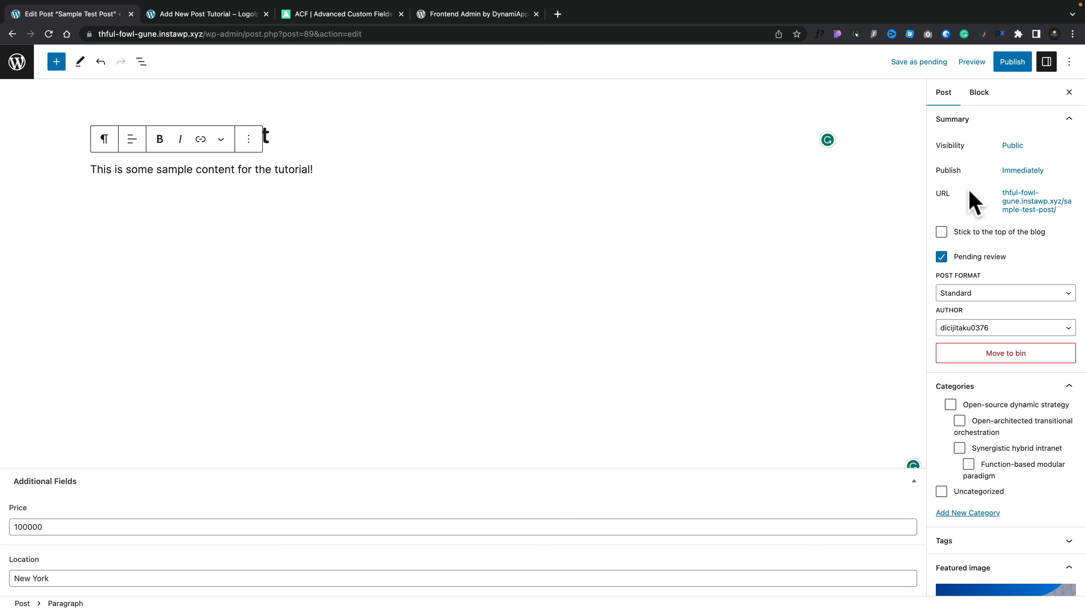
# Go to the front-end Edit Post Tutorial page and choose Sample Test Post (pending) as the post to edit.
pyautogui.click(192, 14)
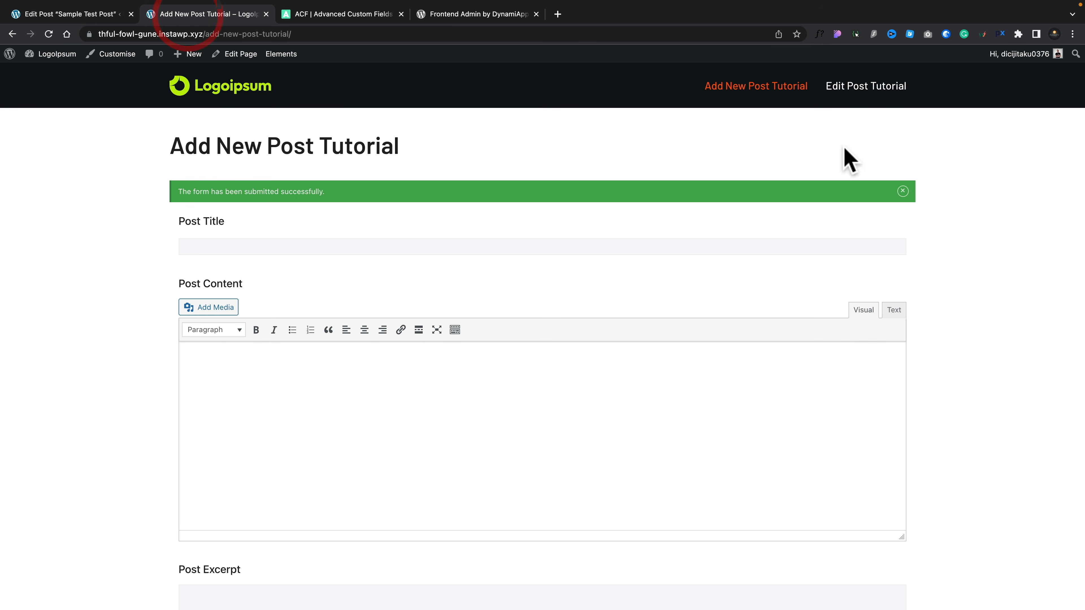
pyautogui.click(862, 104)
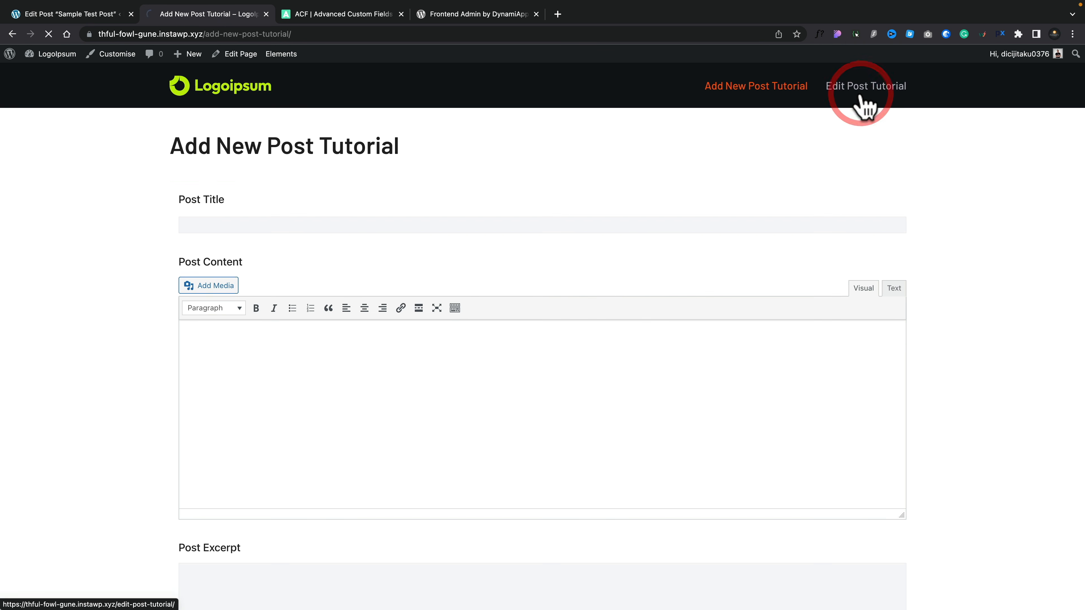
pyautogui.click(292, 228)
pyautogui.scroll(-3, 315, 286)
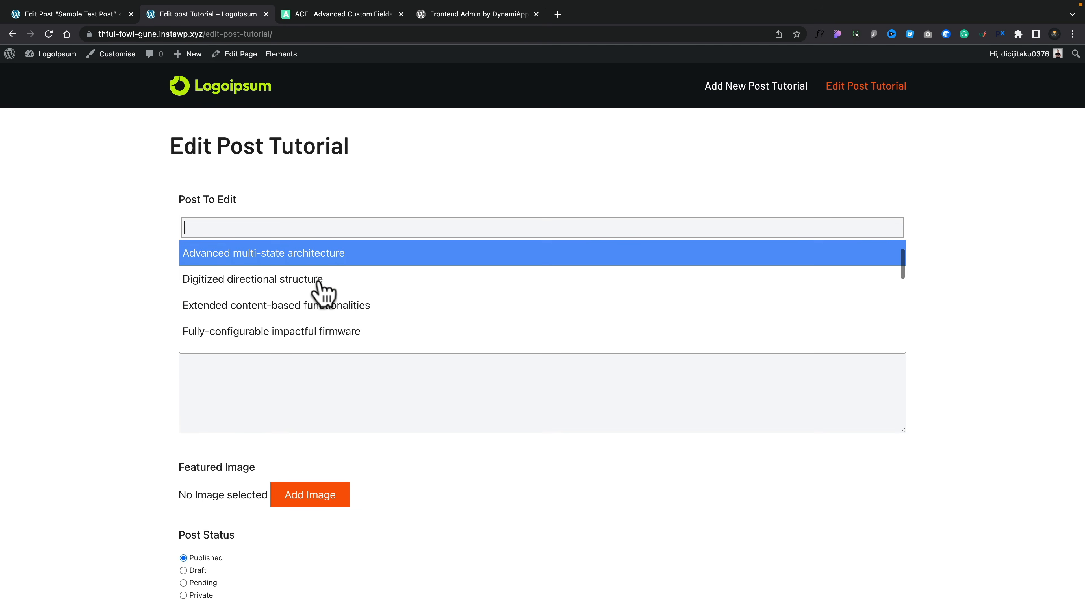
pyautogui.scroll(-4, 321, 295)
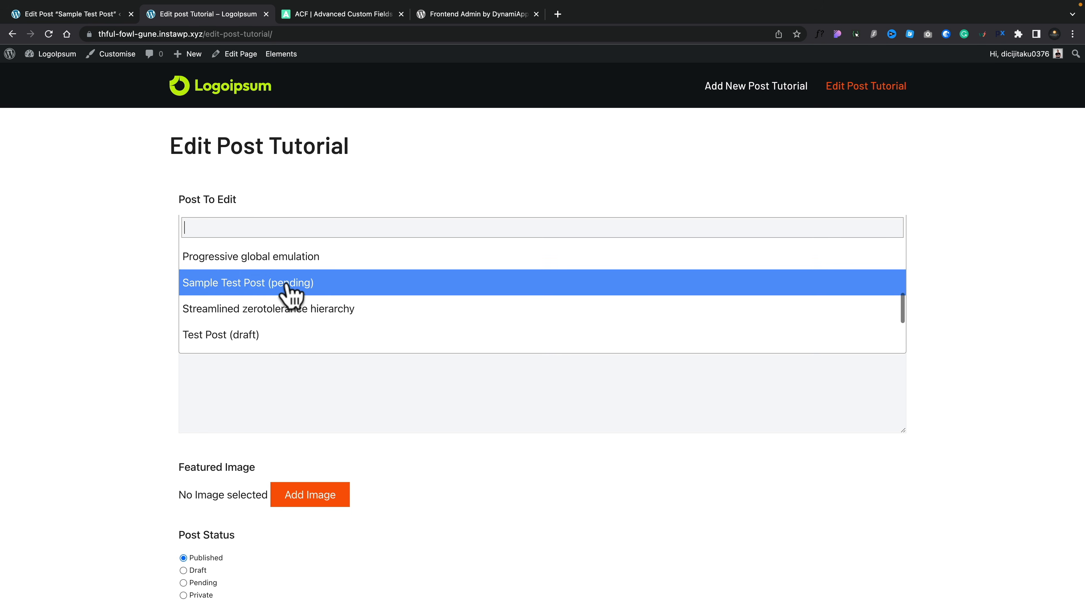
pyautogui.click(256, 299)
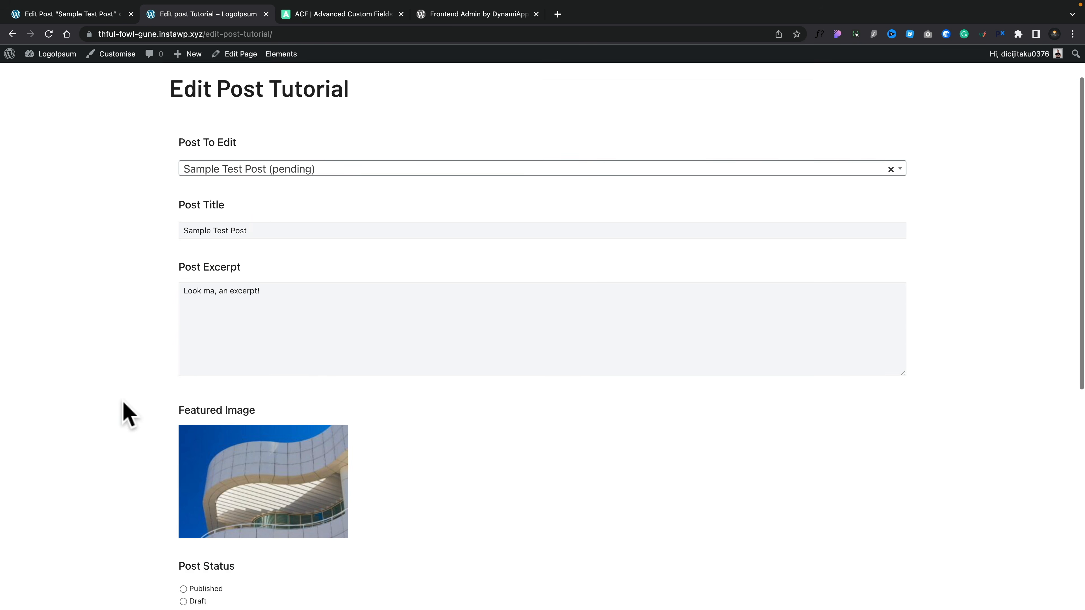
# Review the selected post's featured image, status, category, price and location in the edit form.
pyautogui.scroll(-7, 129, 415)
pyautogui.scroll(-3, 129, 414)
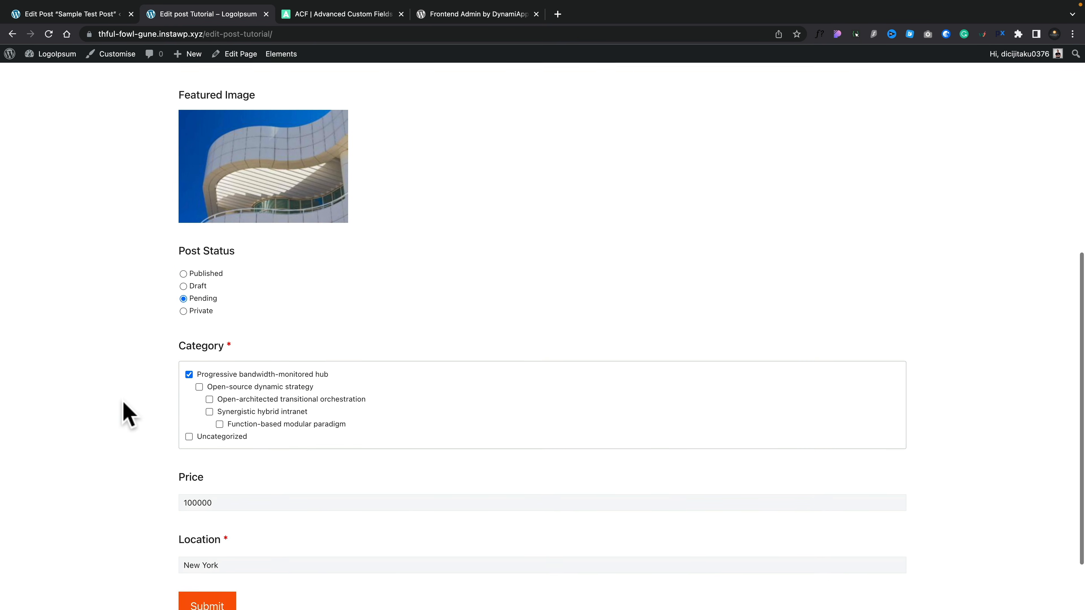
pyautogui.scroll(3, 129, 414)
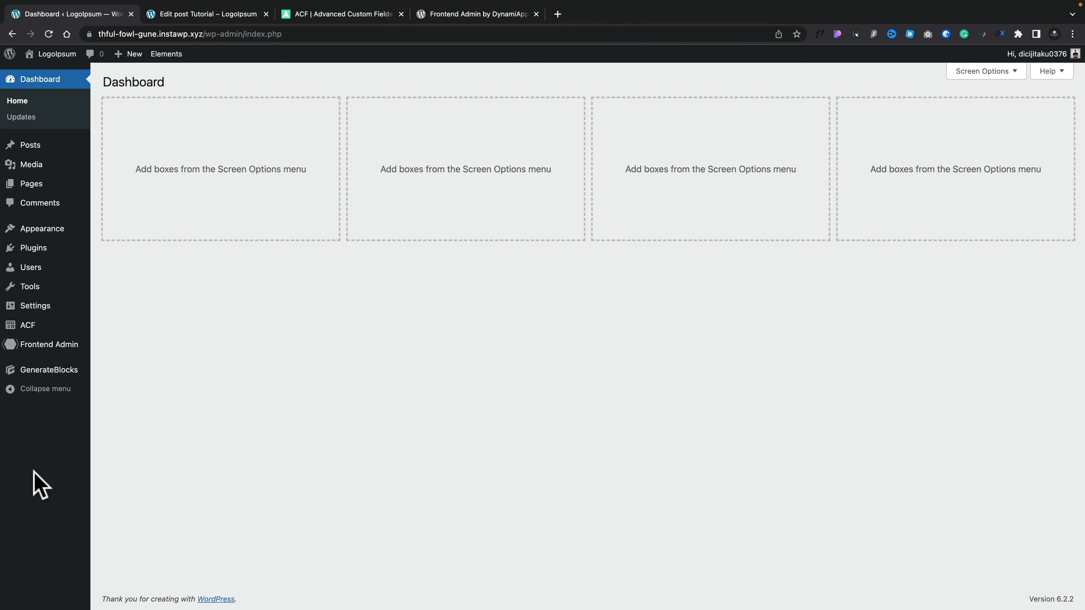
# Examine the Frontend Admin submission entry for Sample Test Post, from its title through its Location field.
pyautogui.moveTo(42, 355)
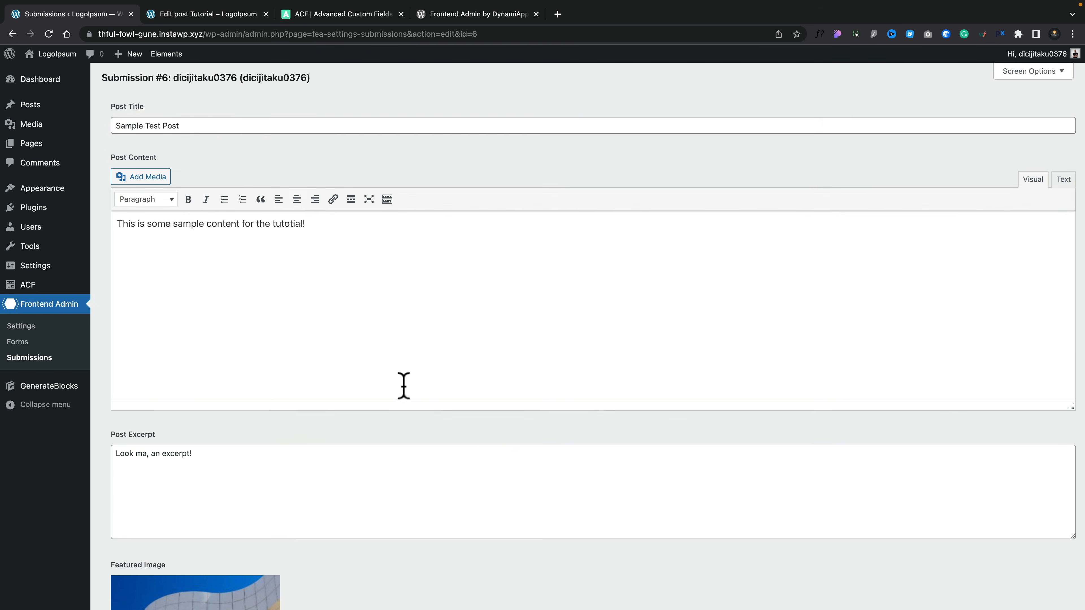
pyautogui.scroll(-5, 403, 386)
pyautogui.scroll(-6, 403, 386)
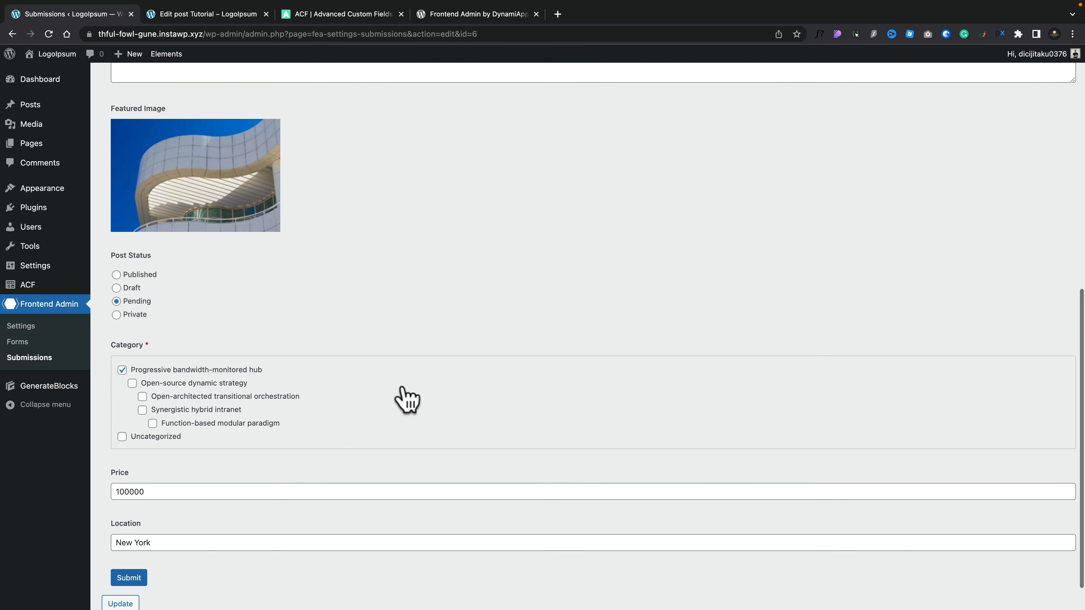
pyautogui.scroll(9, 403, 393)
pyautogui.scroll(2, 406, 400)
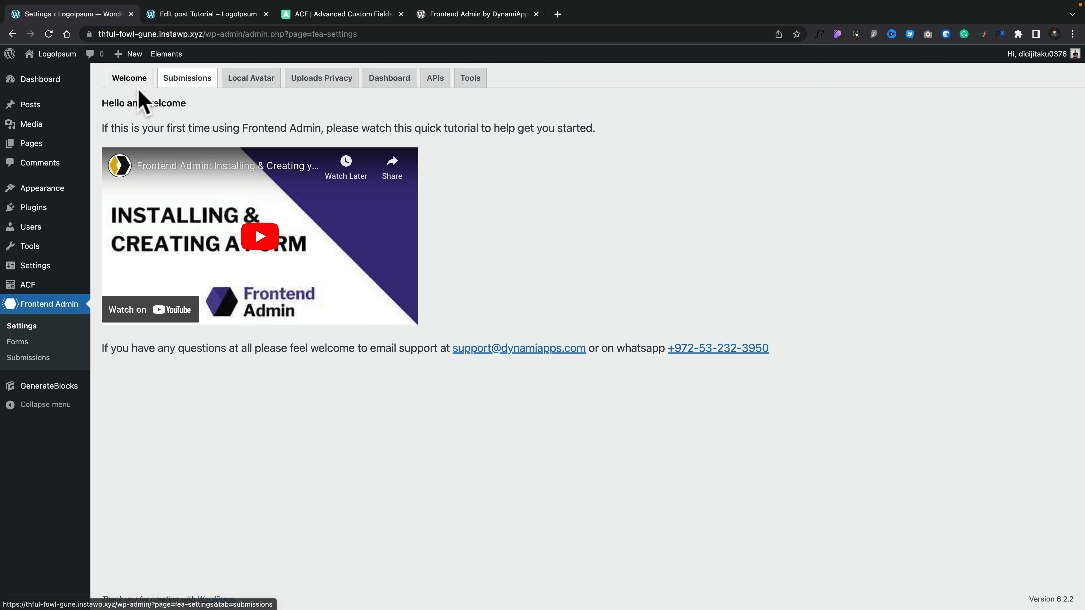
# Review the Frontend Admin settings for Submissions, Local Avatar, Uploads Privacy, Dashboard, APIs and Tools.
pyautogui.click(184, 86)
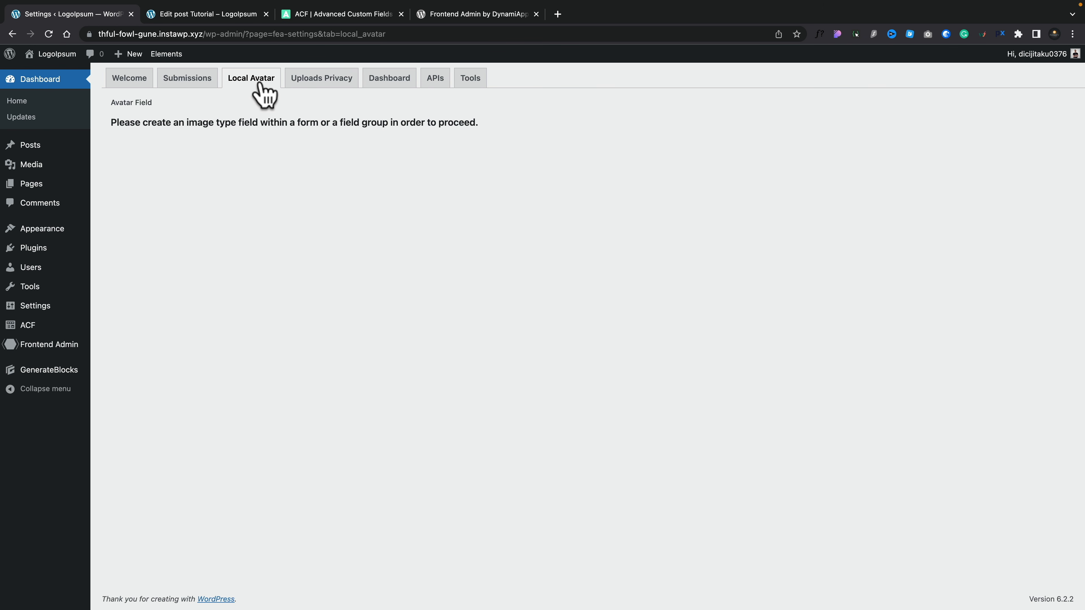
pyautogui.click(324, 84)
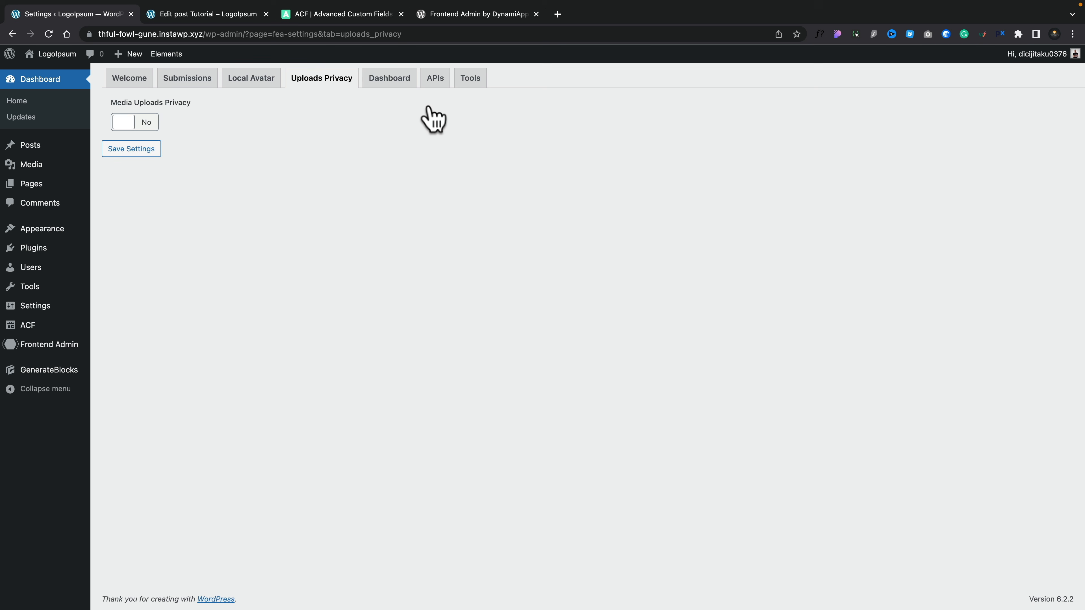
pyautogui.click(388, 81)
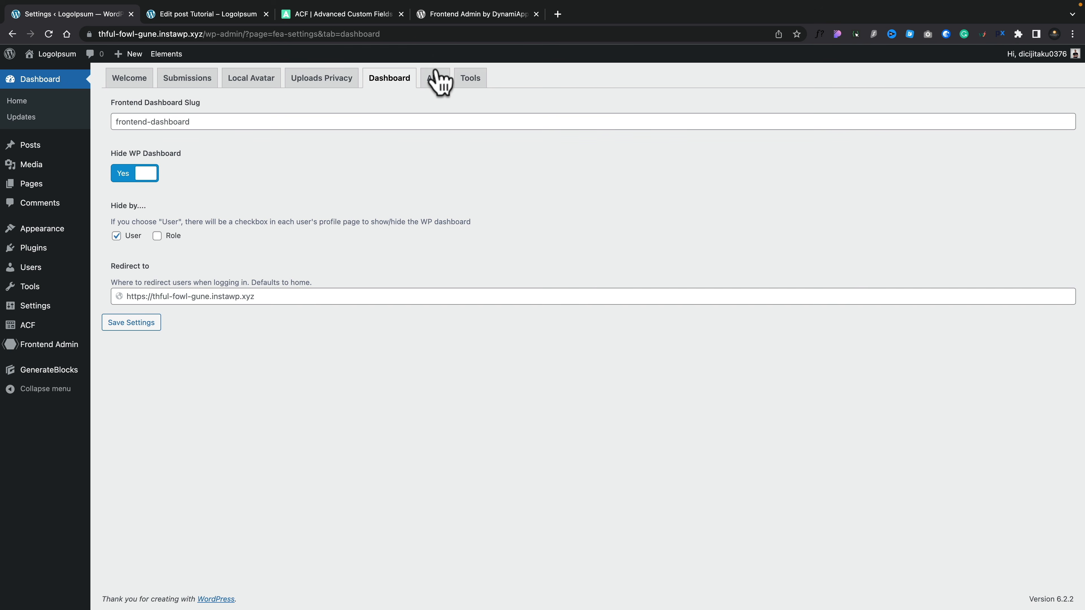
pyautogui.click(438, 79)
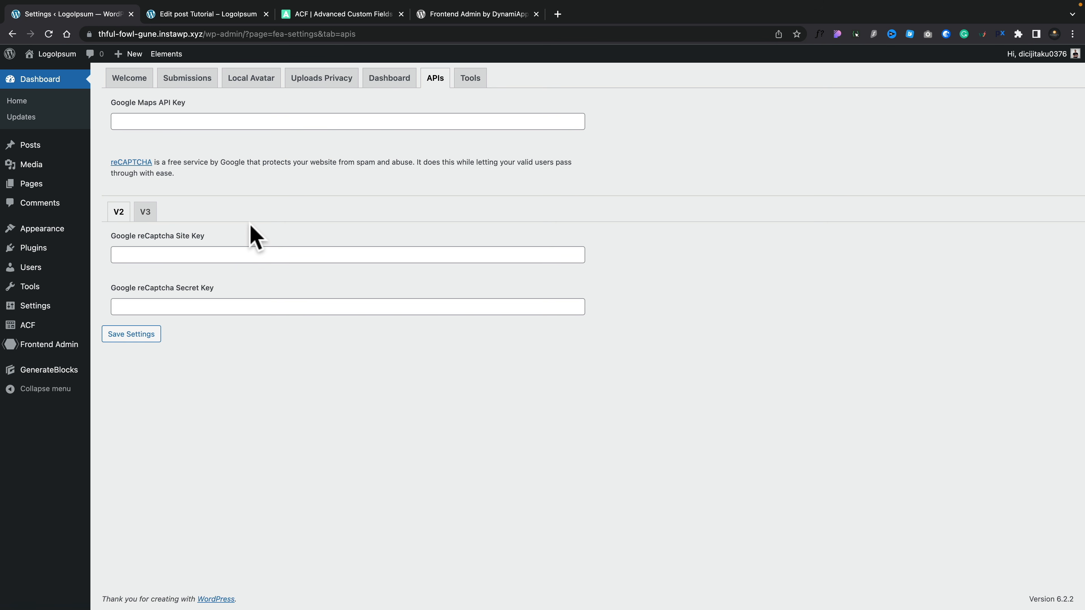
pyautogui.click(477, 81)
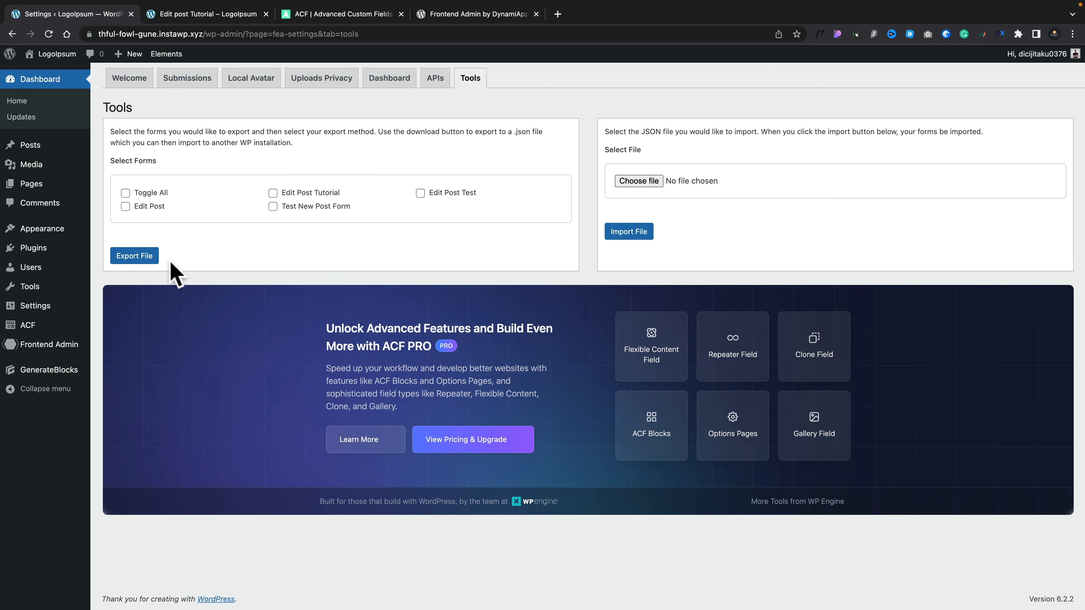
# Open the ACF field group Additional Fields and examine its location rules, group shortcode and no-value message setting.
pyautogui.moveTo(35, 331)
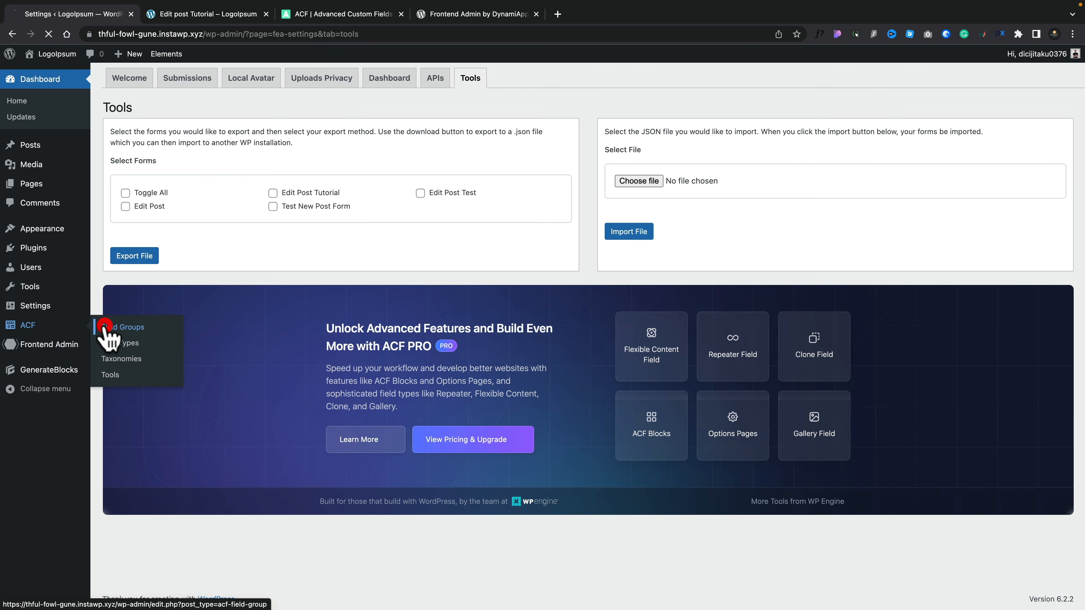
pyautogui.click(105, 328)
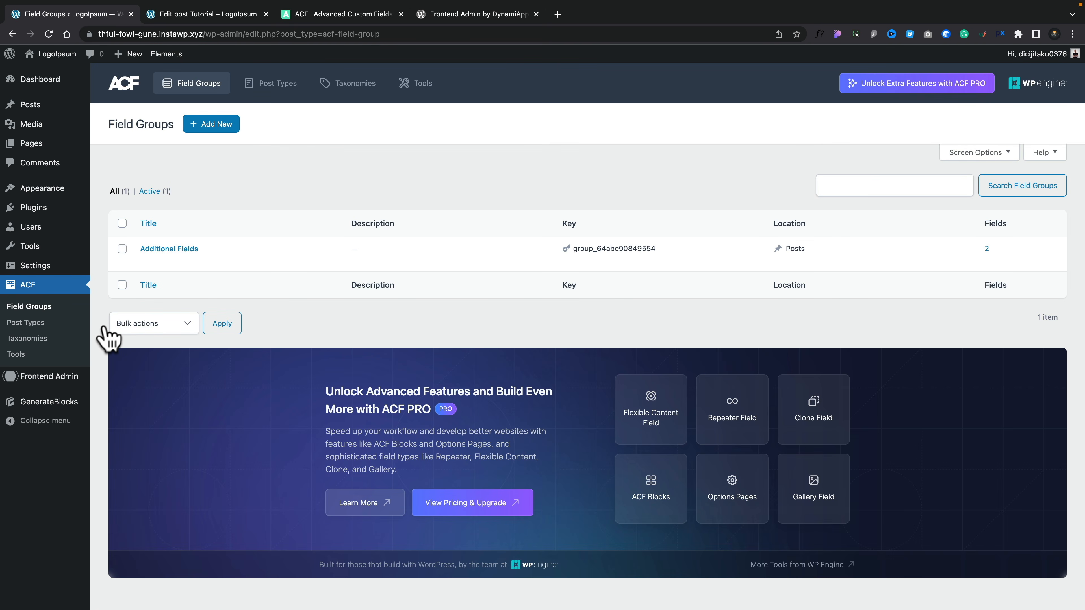
pyautogui.click(188, 249)
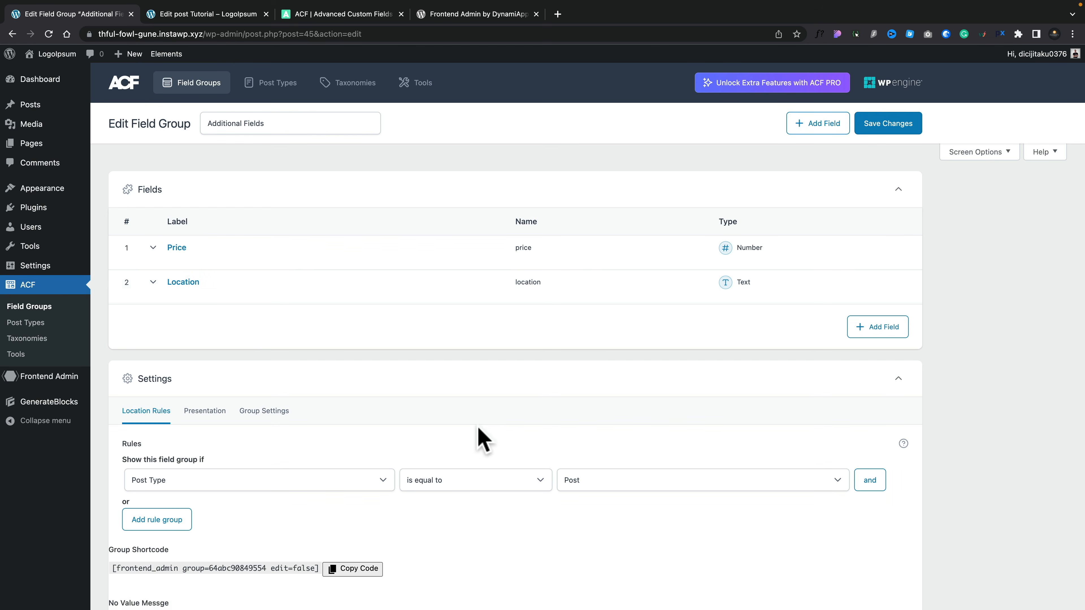
pyautogui.scroll(-5, 478, 436)
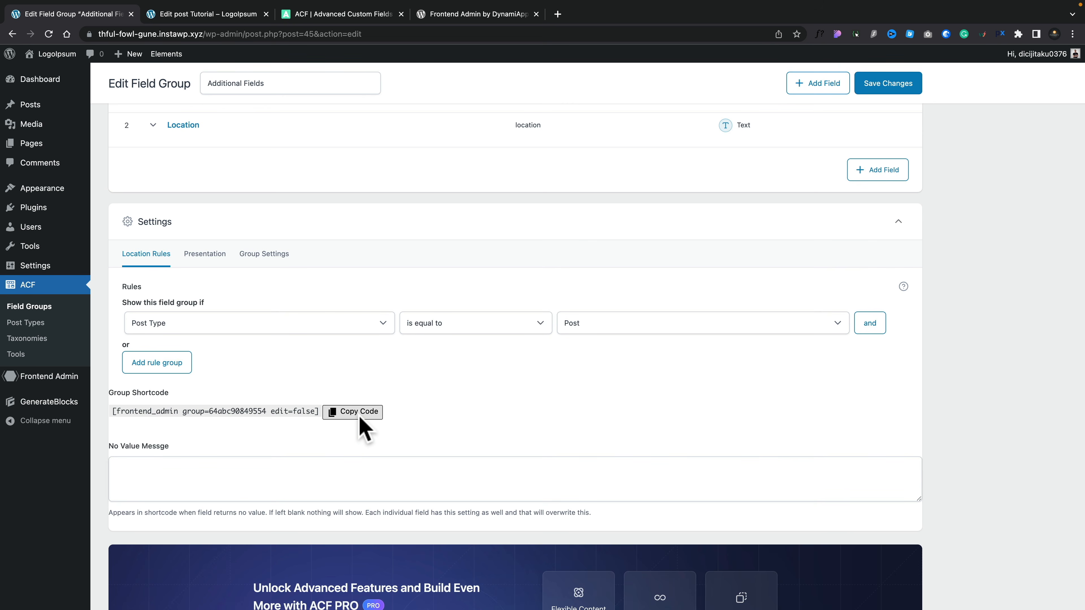
pyautogui.scroll(5, 360, 427)
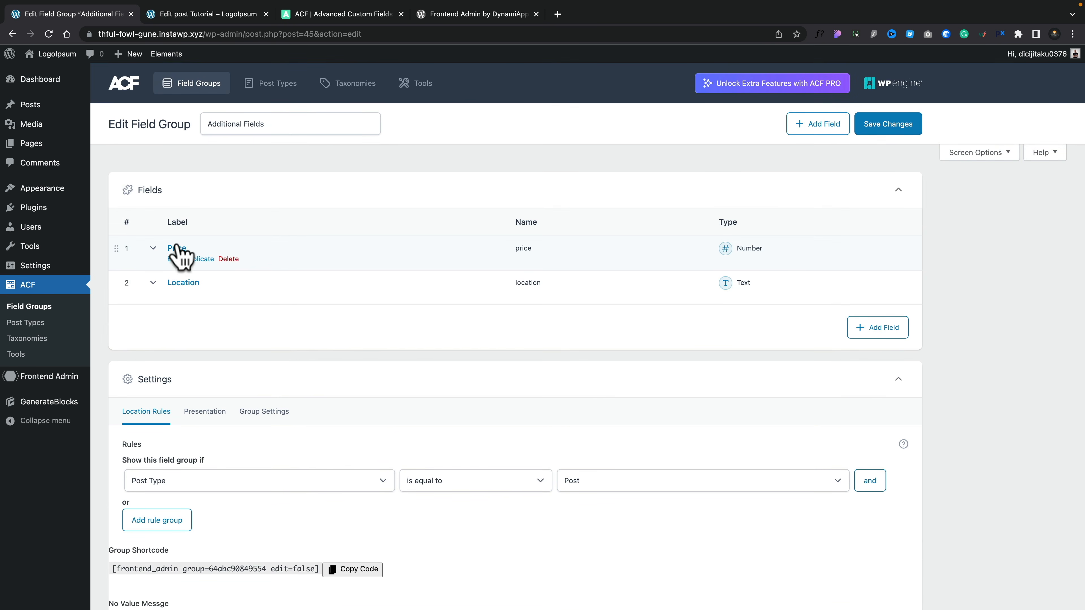
# Expand the Price field in the Additional Fields group and copy its field shortcode.
pyautogui.click(176, 248)
pyautogui.scroll(-7, 358, 376)
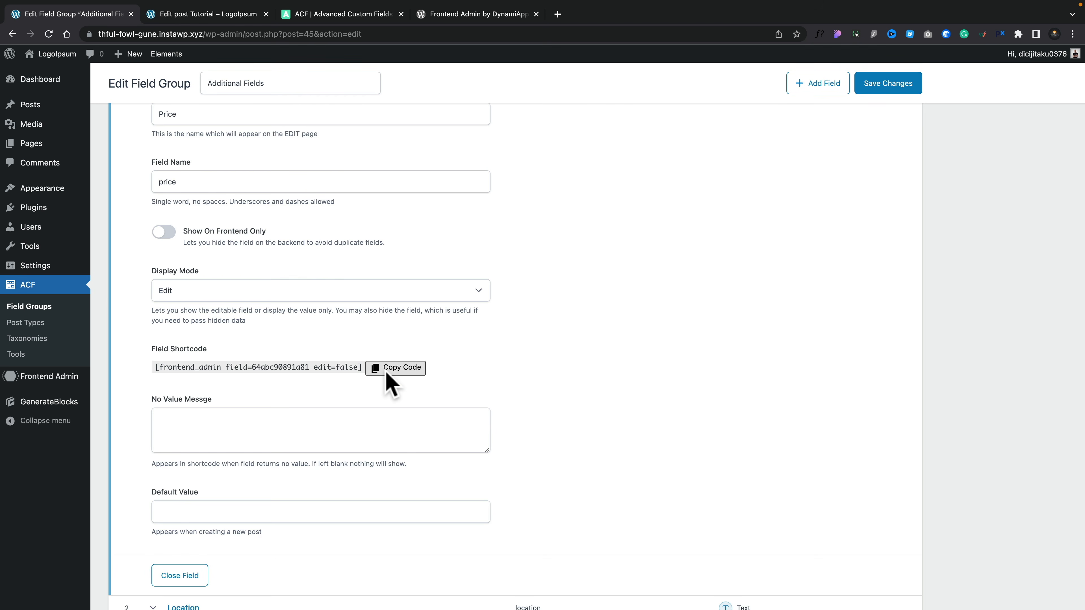
pyautogui.click(395, 368)
# Open the Display Mode options of the Price field.
pyautogui.scroll(2, 342, 364)
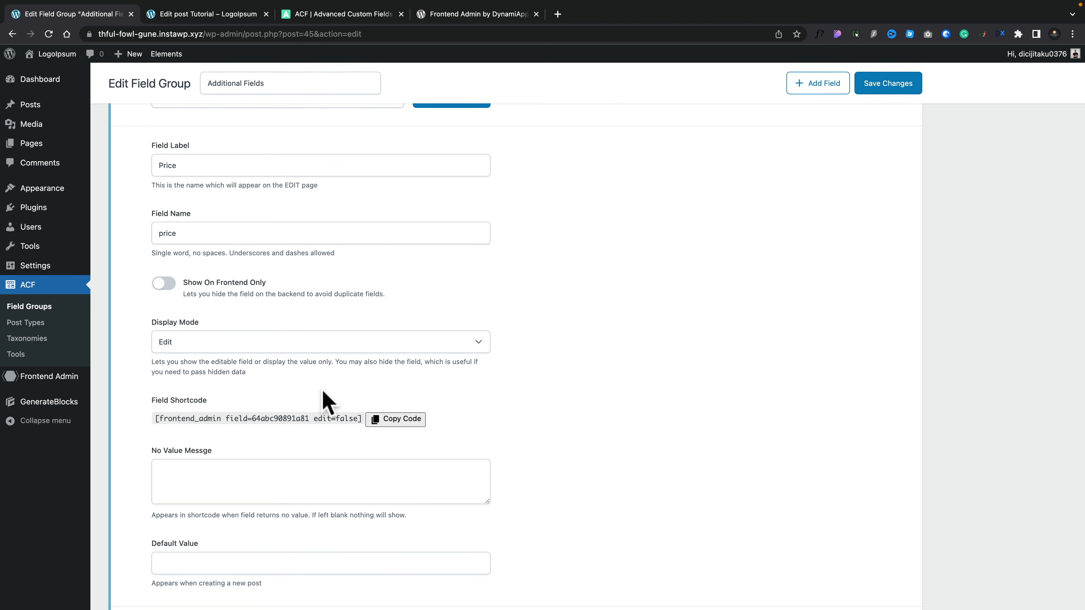
pyautogui.click(281, 342)
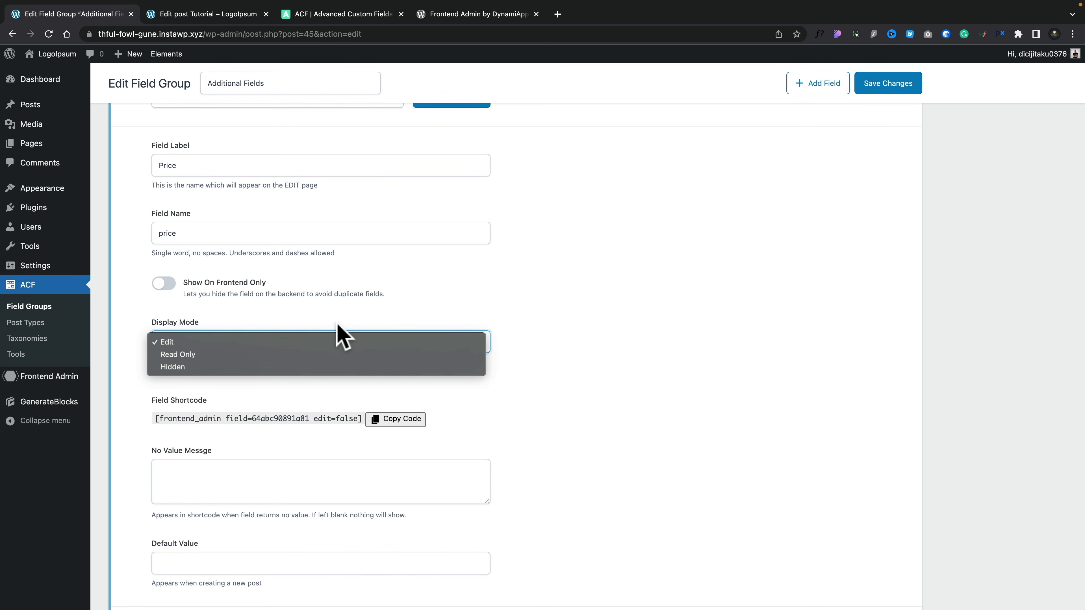